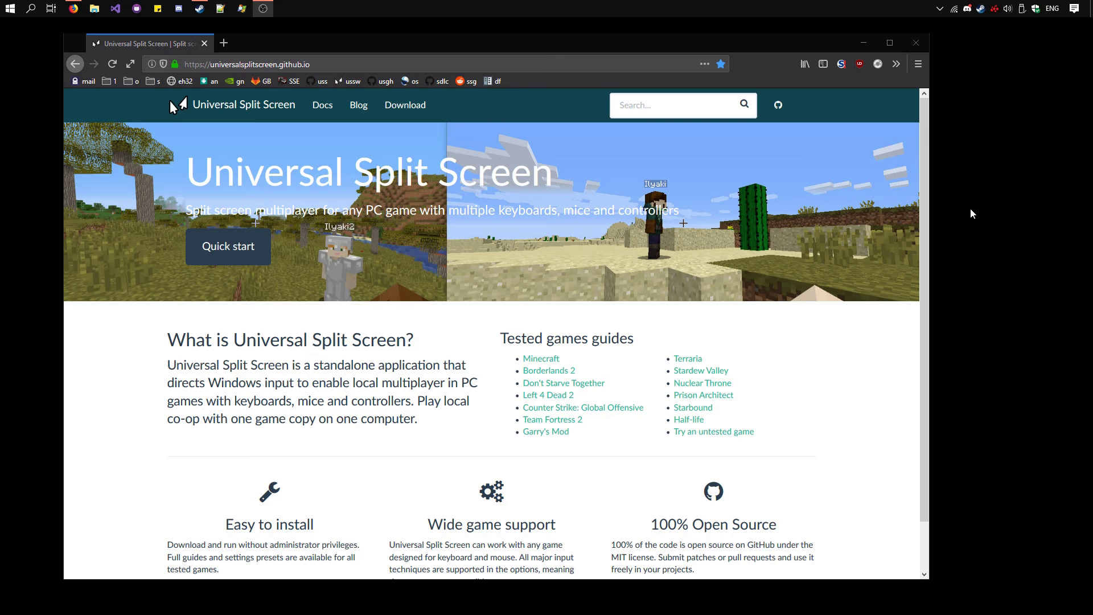
Step: Switch to Steam and browse Terraria's local game files from its properties
click(865, 46)
click(199, 8)
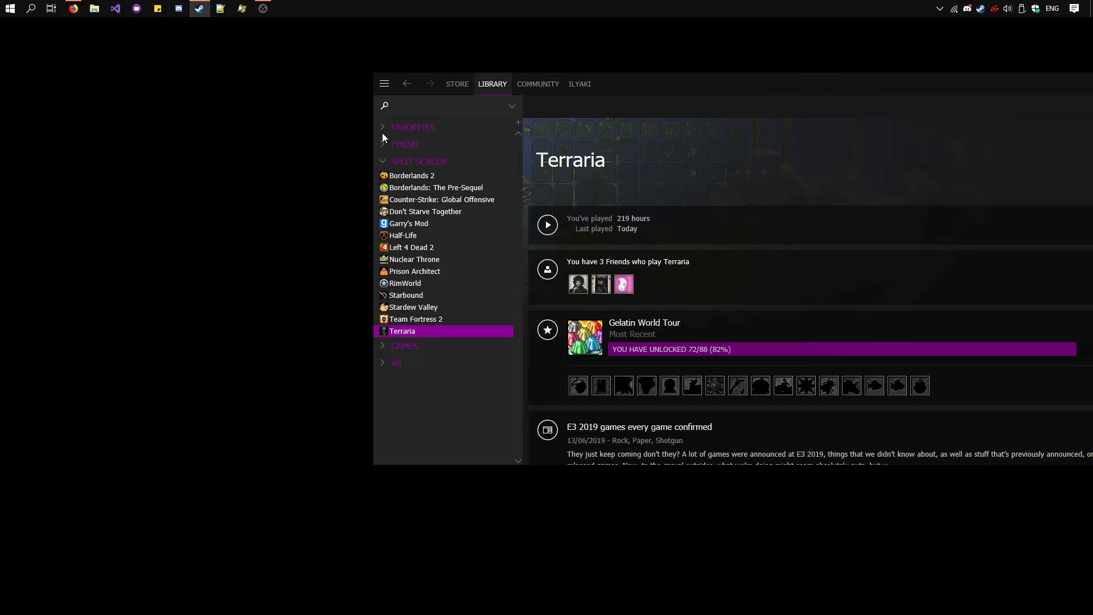
right_click(408, 330)
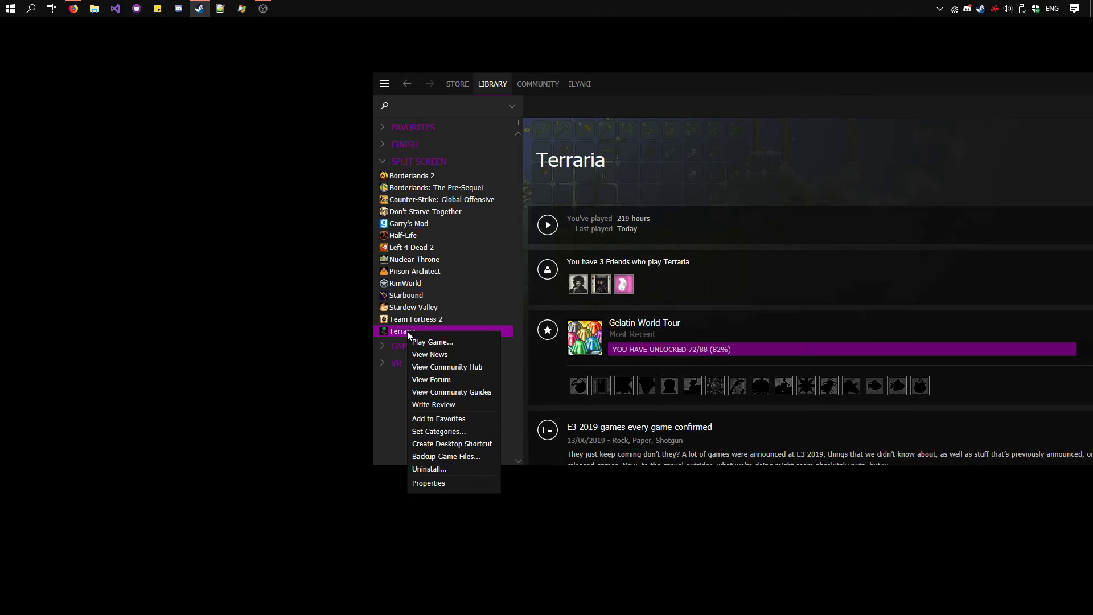
click(439, 483)
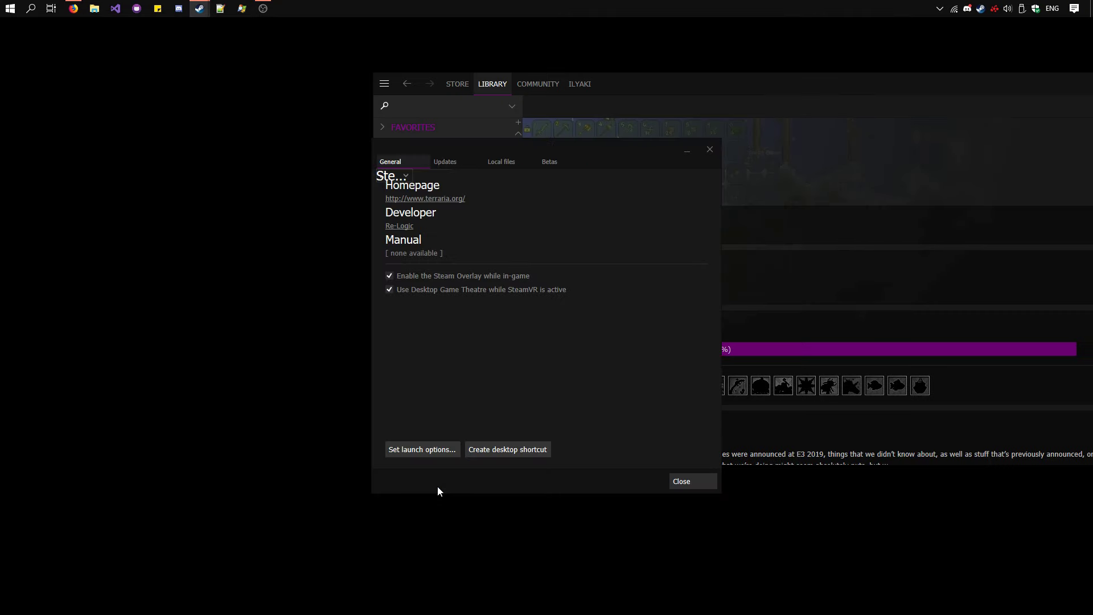
click(507, 163)
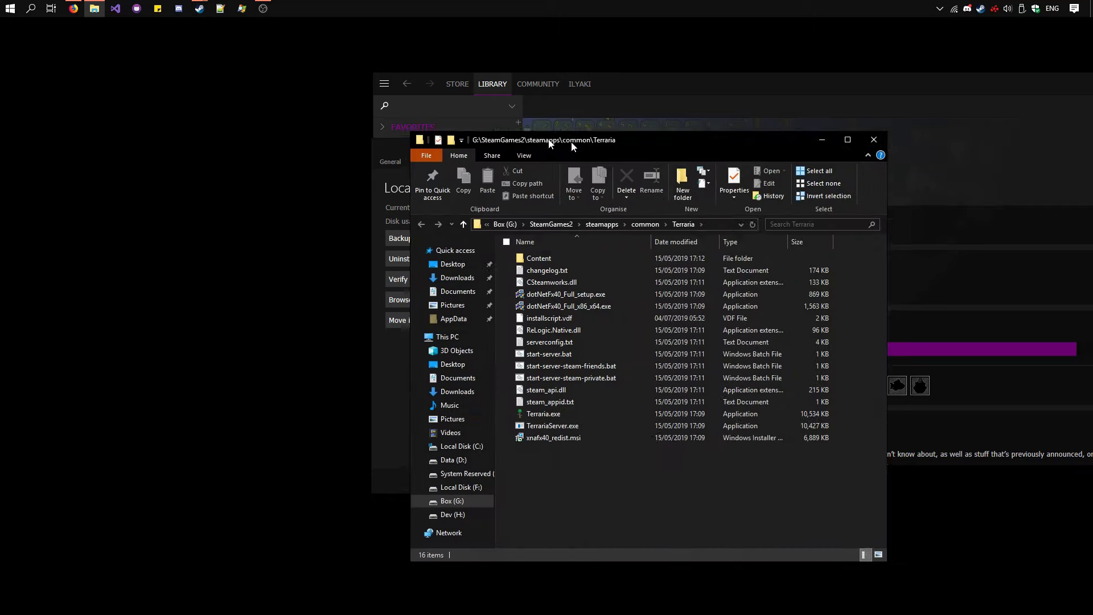
Step: Launch two instances of Terraria.exe from the game folder and minimize the folder window
drag(566, 142, 312, 69)
click(282, 342)
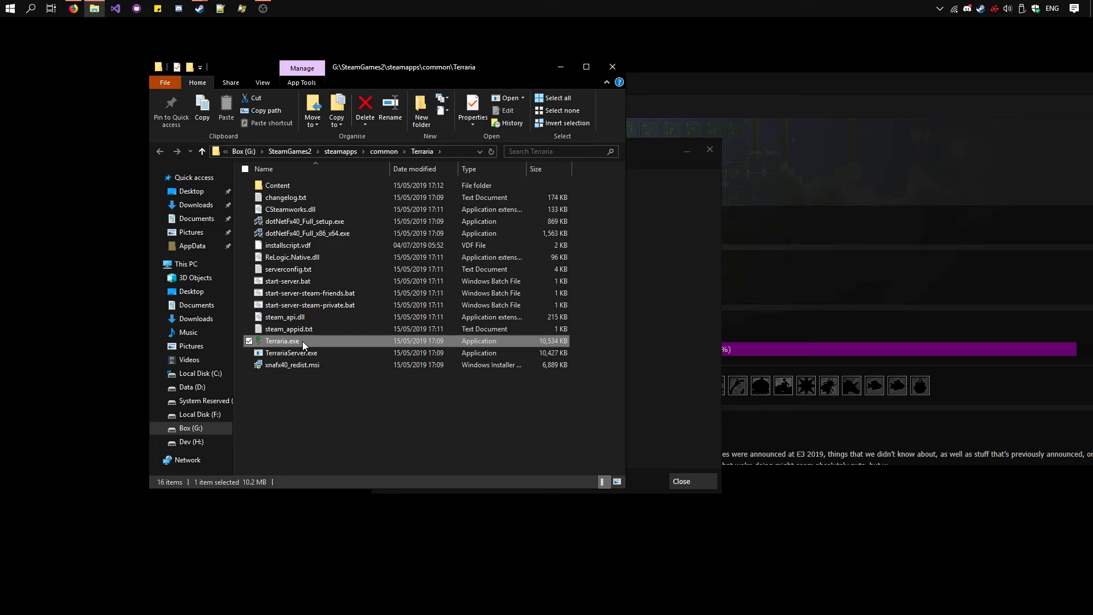
double_click(302, 340)
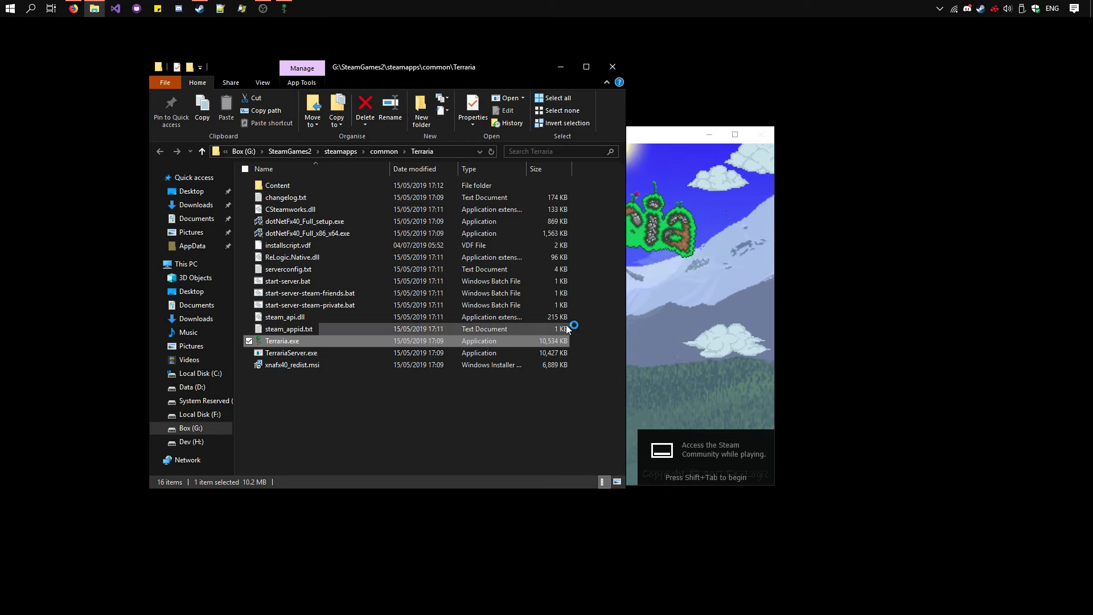
click(558, 65)
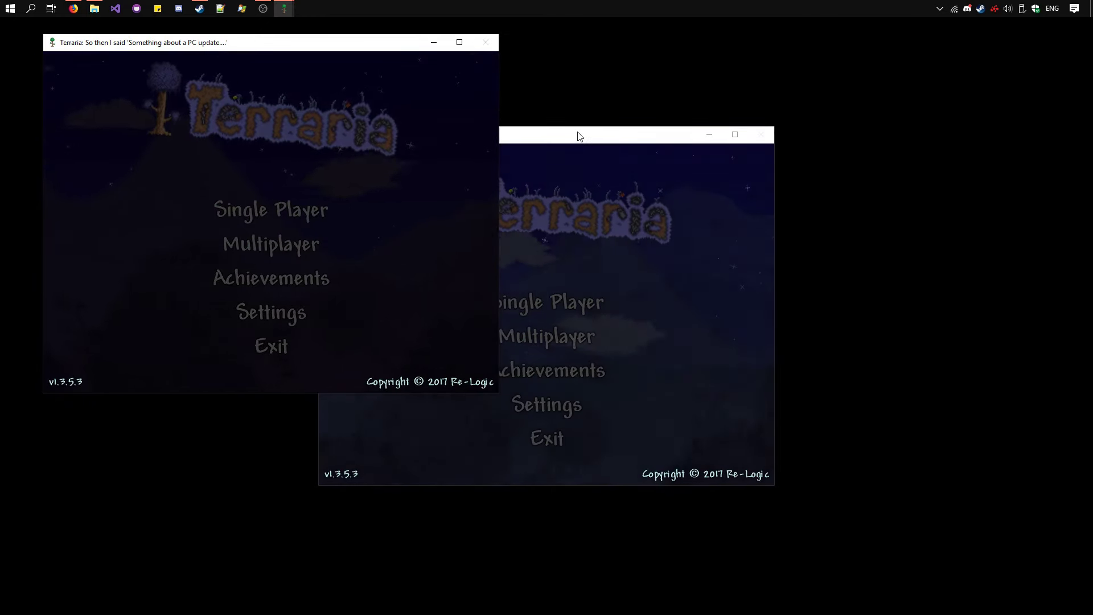
Step: Arrange and resize the two Terraria windows side by side so they fill the screen height
drag(363, 48, 319, 30)
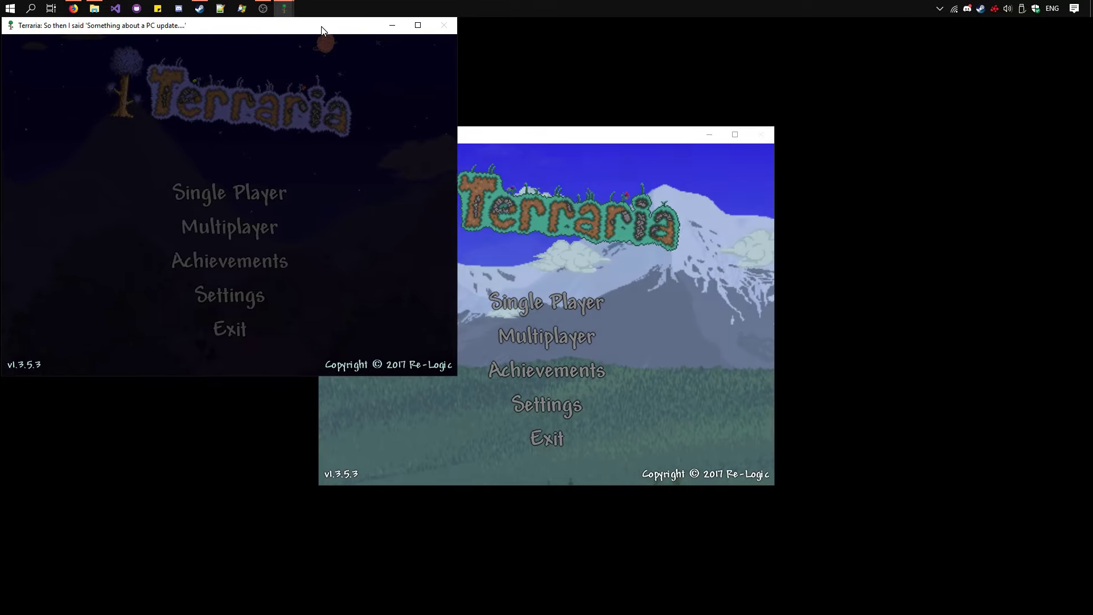
drag(543, 137, 858, 29)
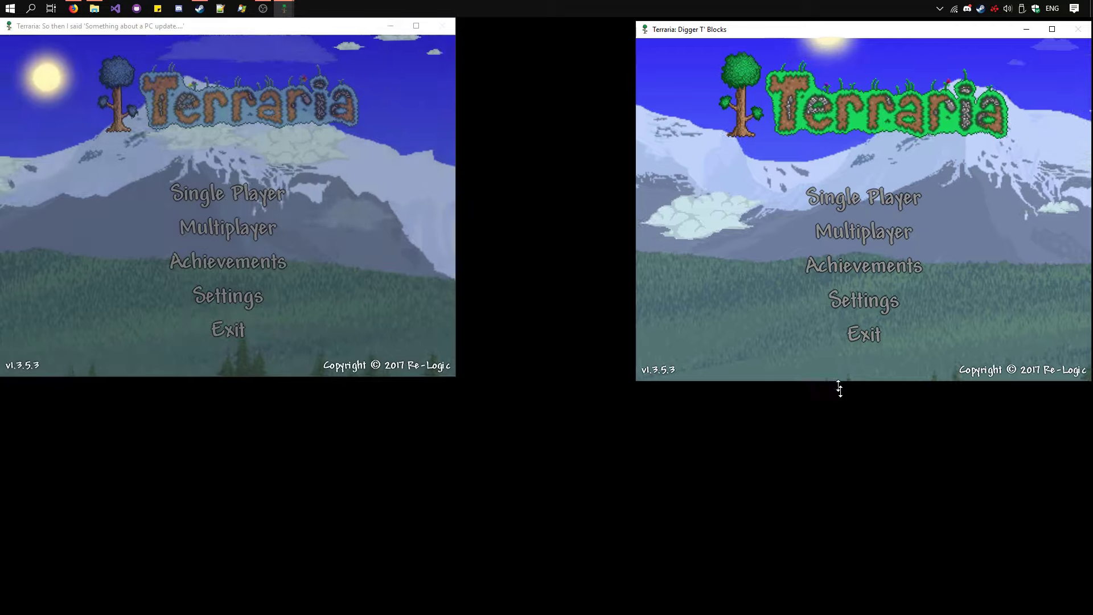
drag(836, 382, 837, 613)
drag(456, 377, 498, 612)
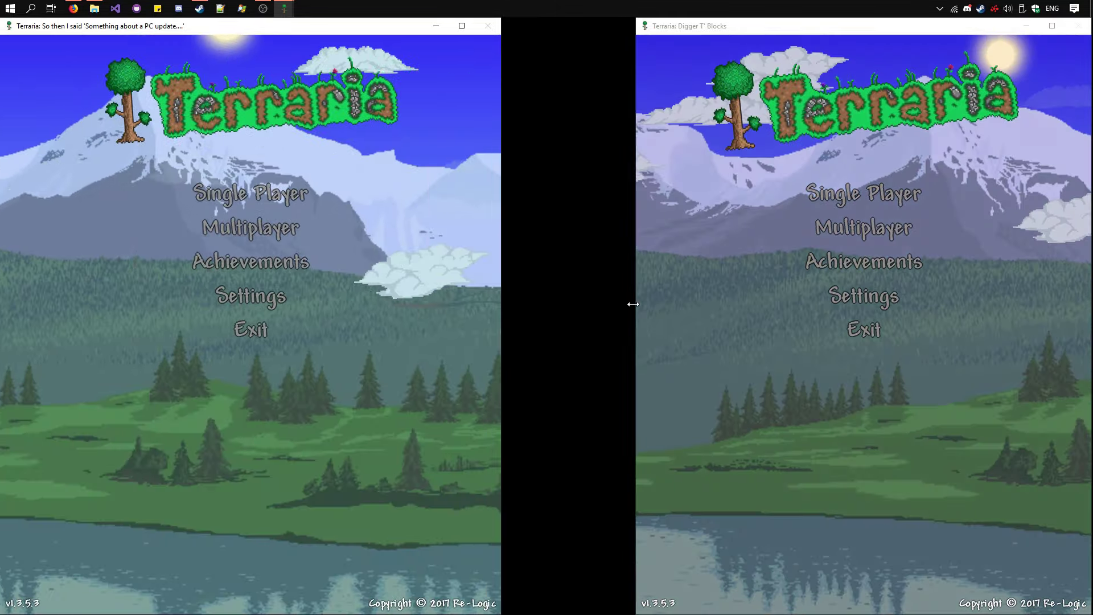
drag(636, 302, 503, 302)
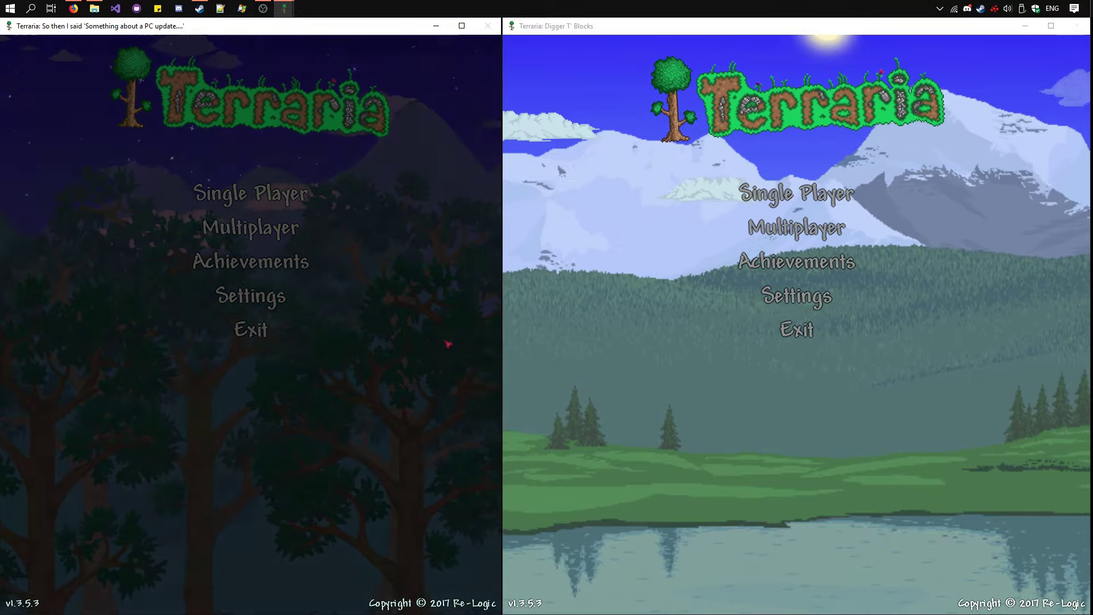
Step: In the first Terraria window, set up a Host & Play multiplayer game with Player1 and the existing world
click(250, 228)
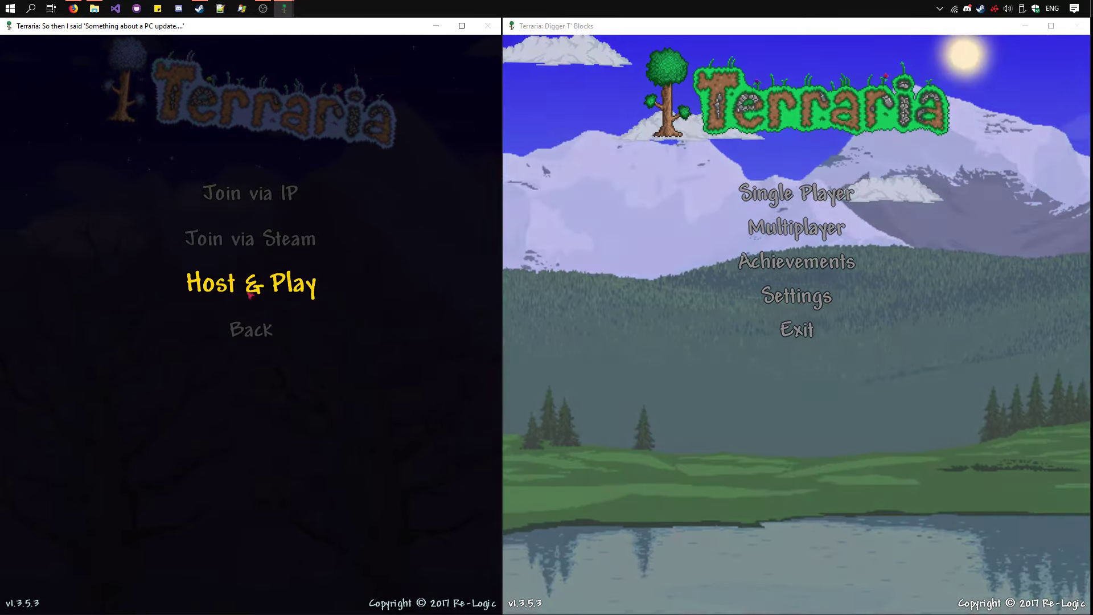
click(268, 291)
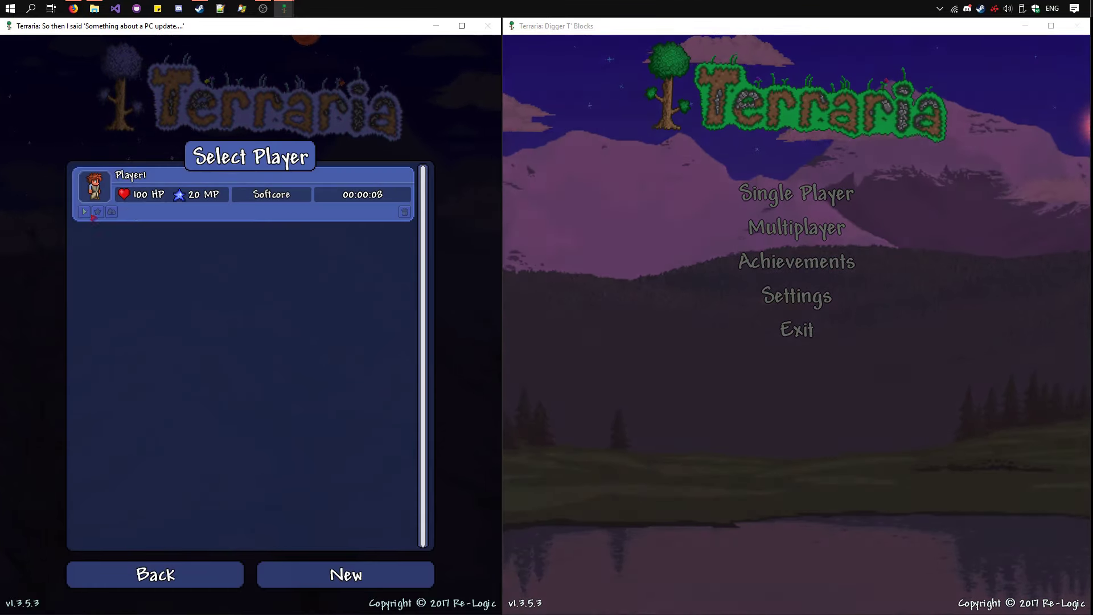
click(84, 211)
click(90, 212)
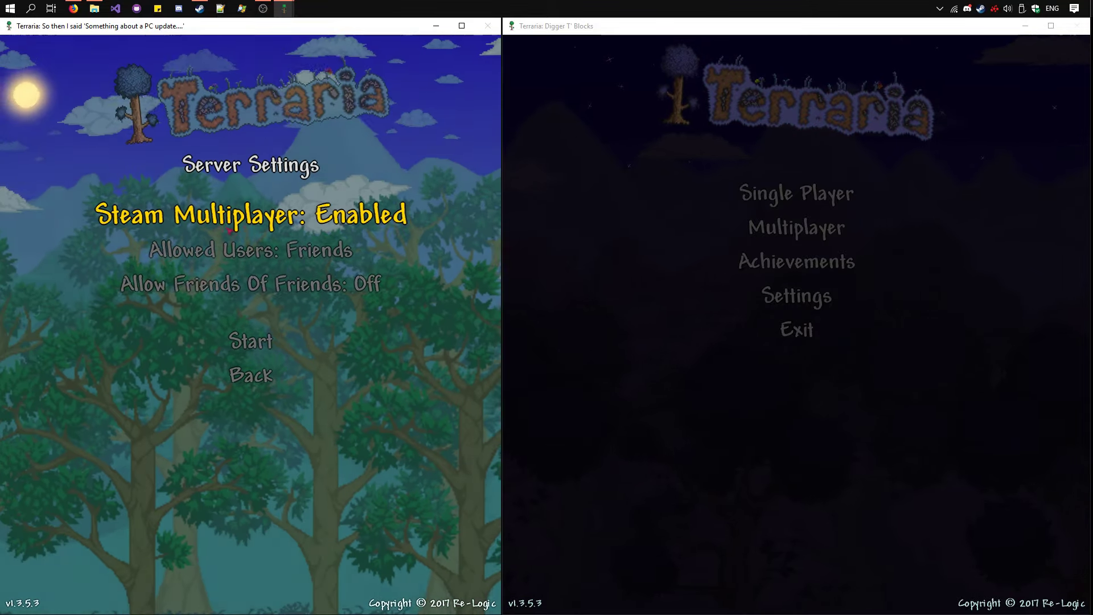
Step: Disable Steam Multiplayer, start the server with a blank password, and allow Terraria through the firewall on private networks
click(225, 226)
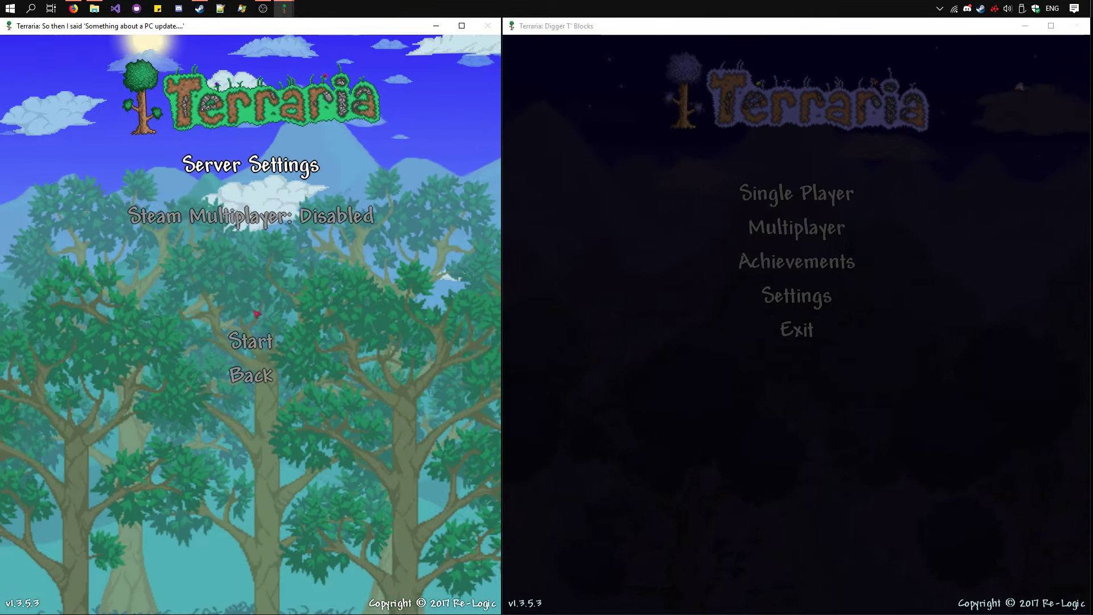
click(259, 342)
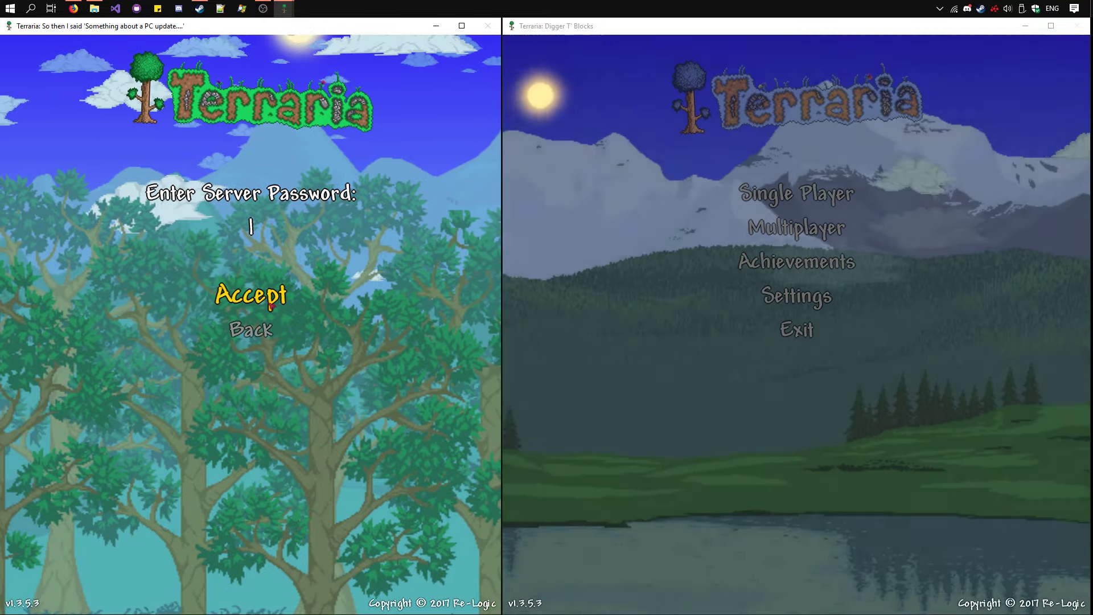
click(271, 307)
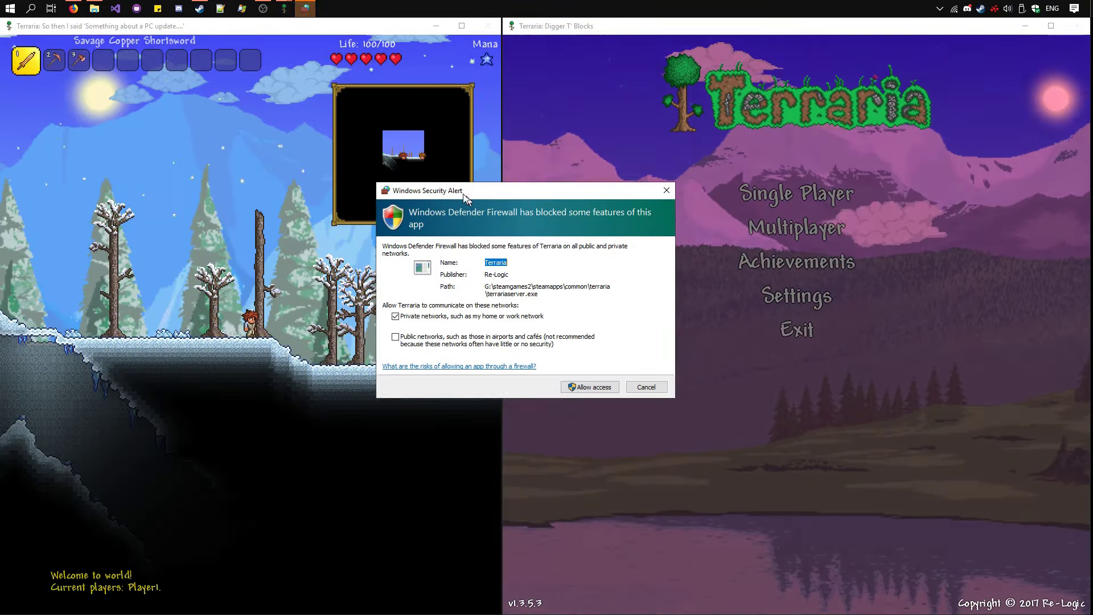
click(585, 377)
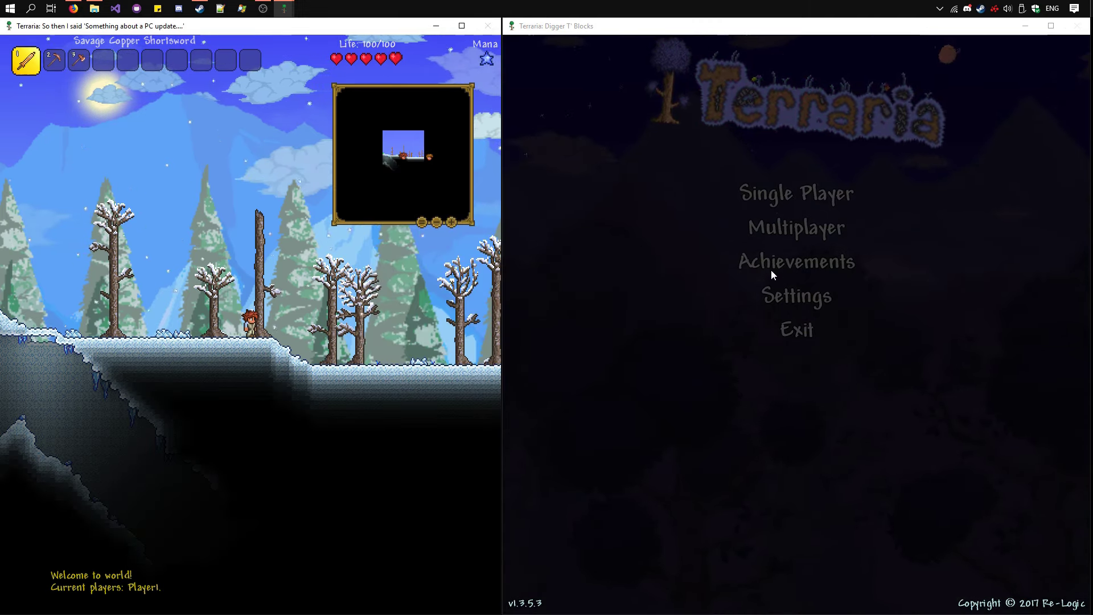
Step: In the second Terraria window, choose to join a multiplayer game via IP as Player2
click(772, 230)
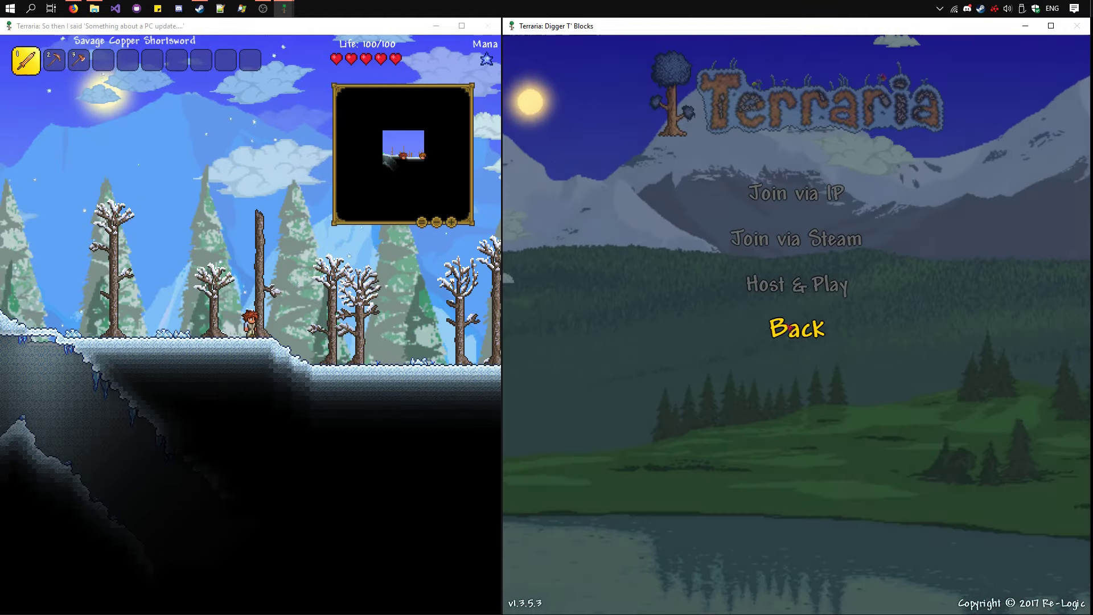
click(797, 329)
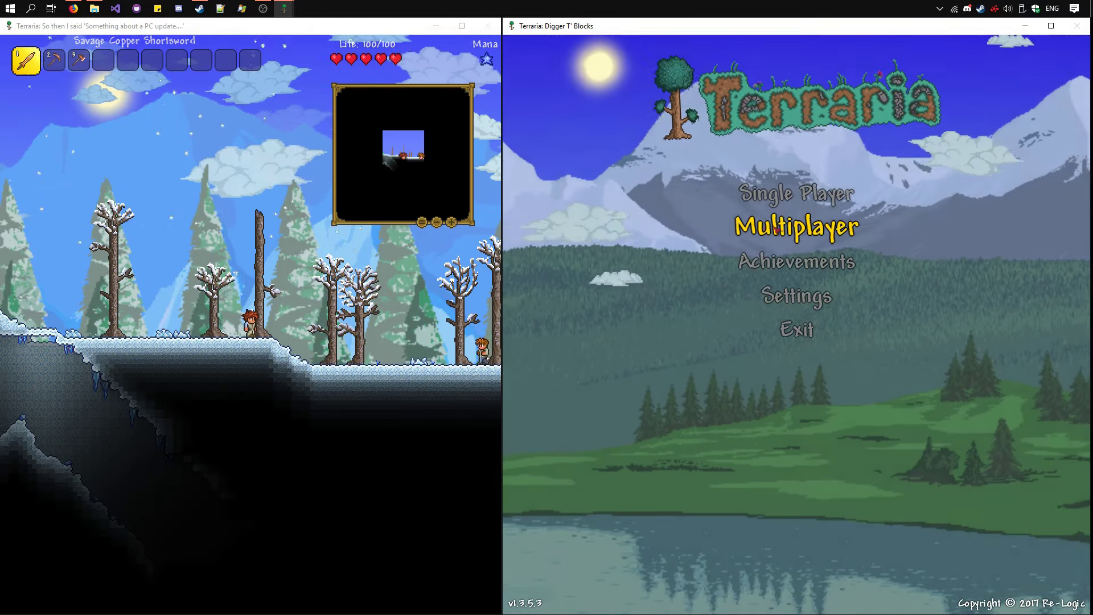
click(782, 223)
click(775, 228)
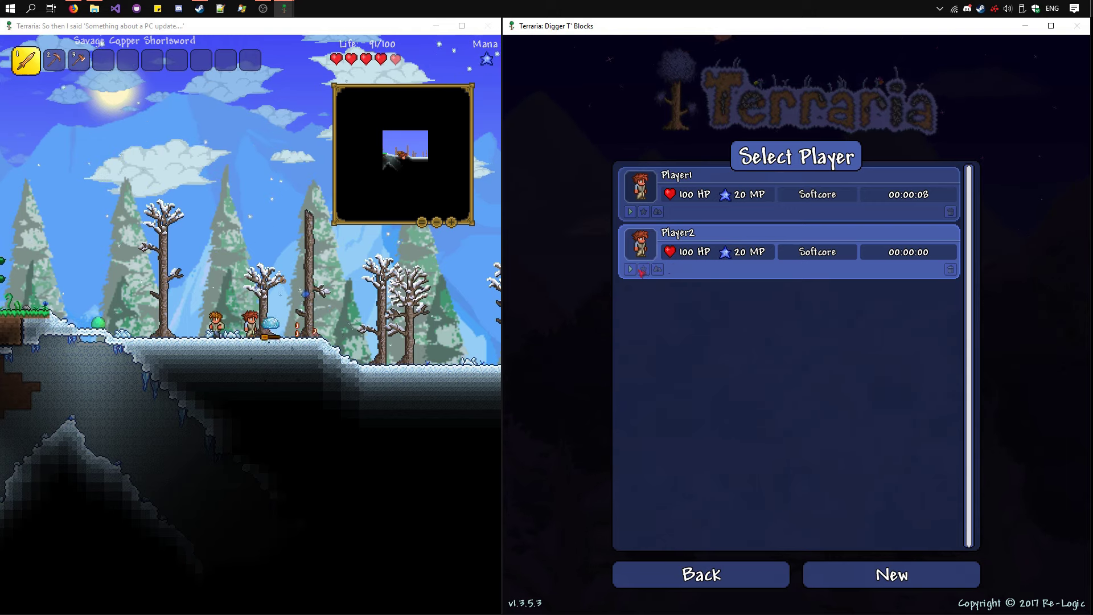
click(636, 272)
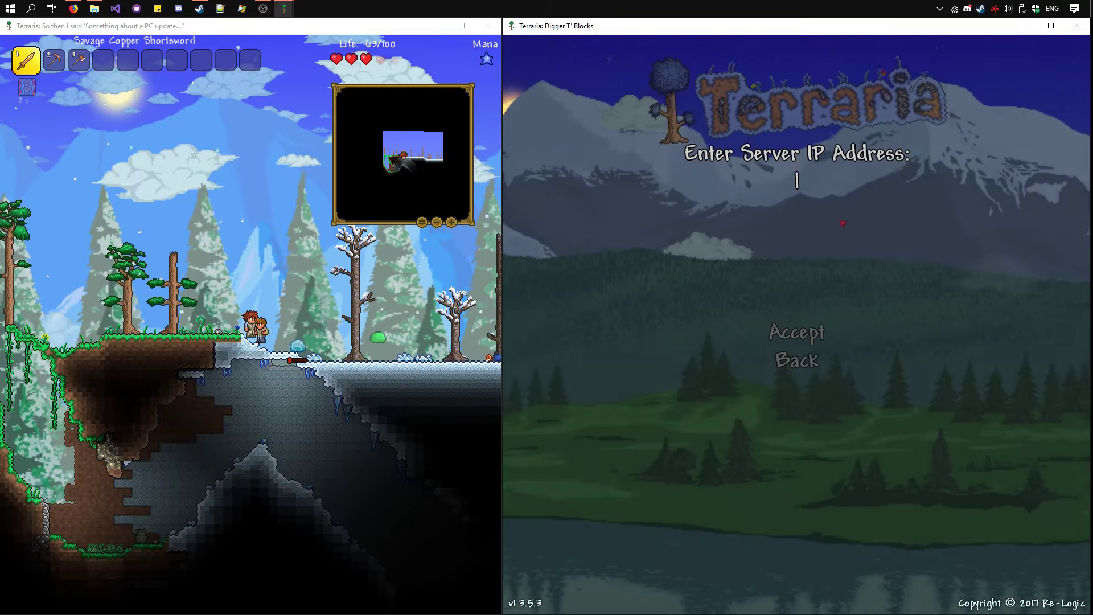
Step: Connect the second game to the server at localhost on port 7777
text(loc)
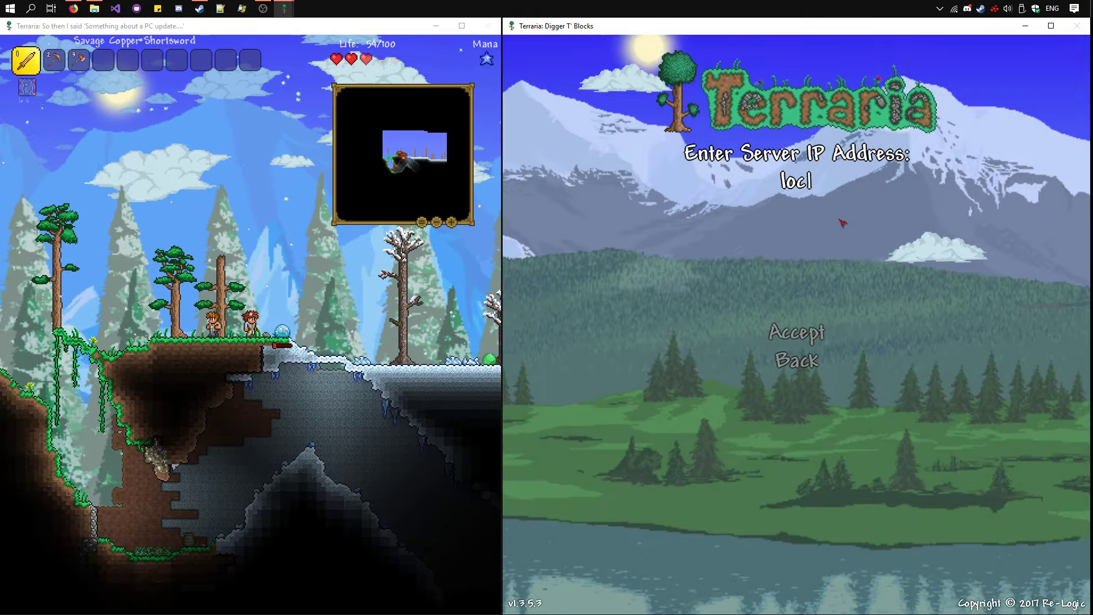
text(alhost)
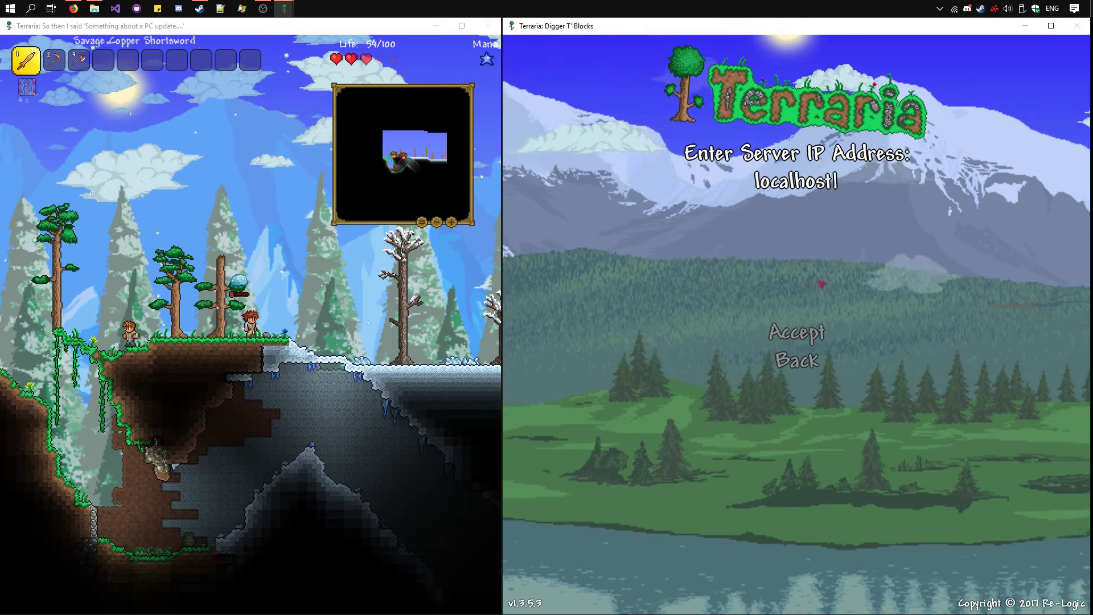
click(807, 331)
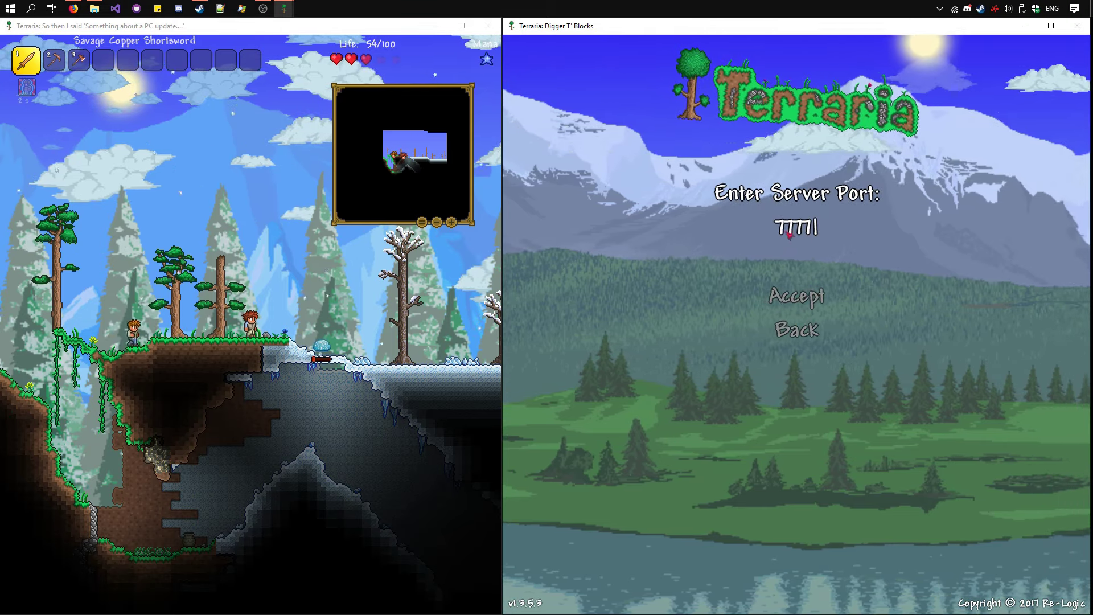
click(796, 296)
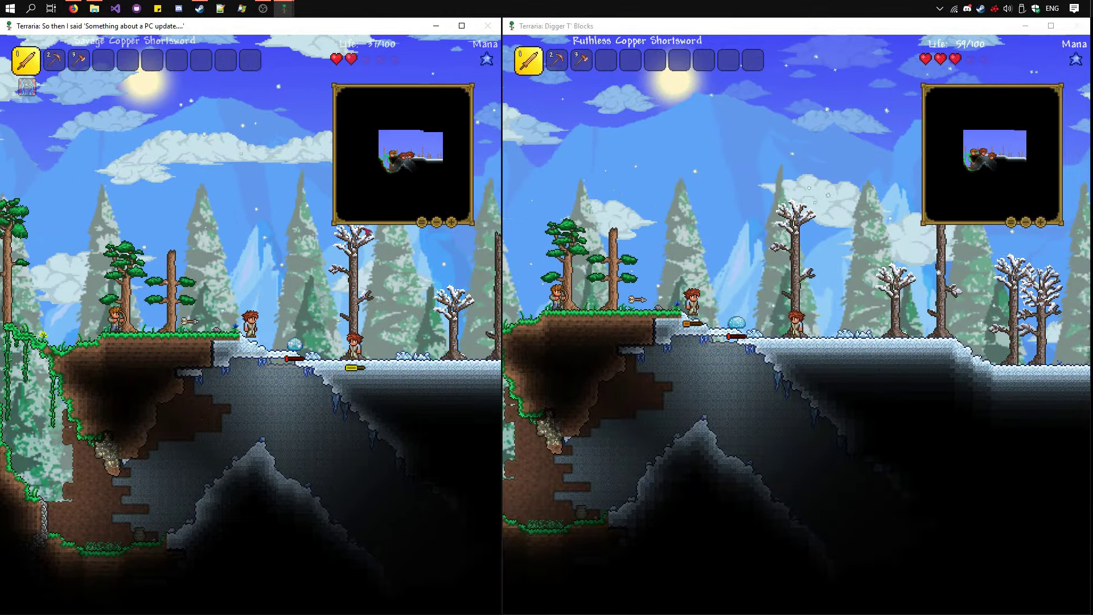
Step: Minimize the game and extract UniversalSplitScreen_1.0.0.zip to C:\Software2\UniversalSplitScreen_1.0.0
click(433, 25)
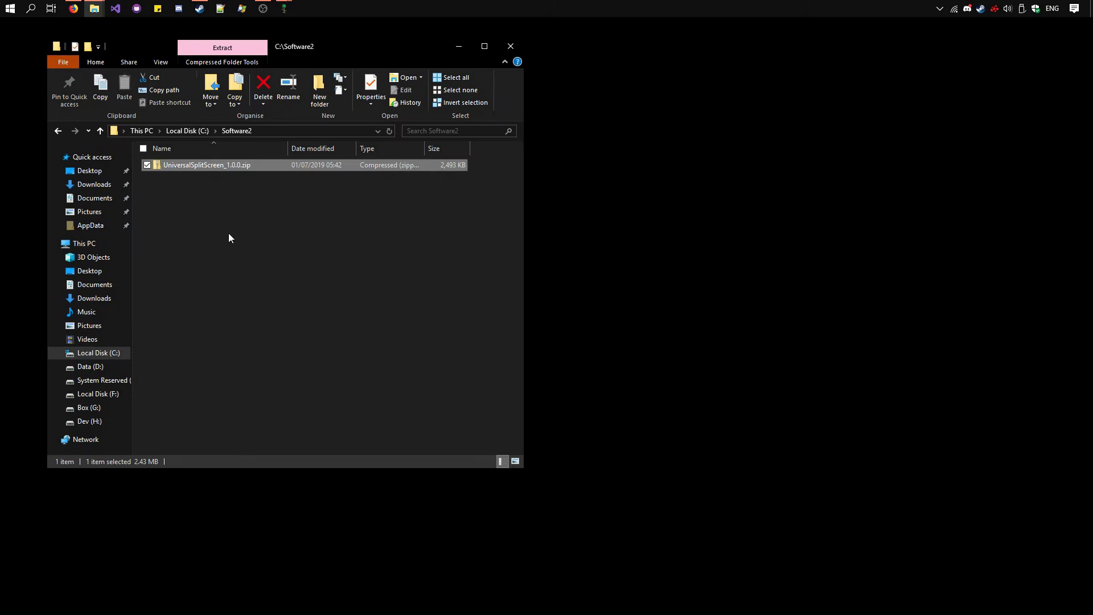
right_click(248, 166)
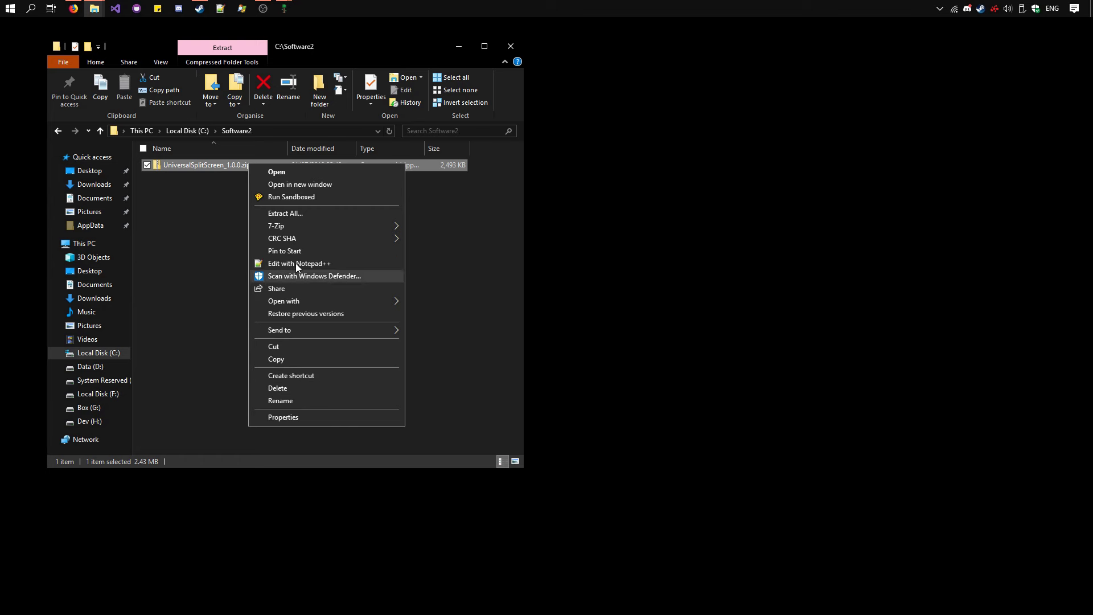
click(299, 213)
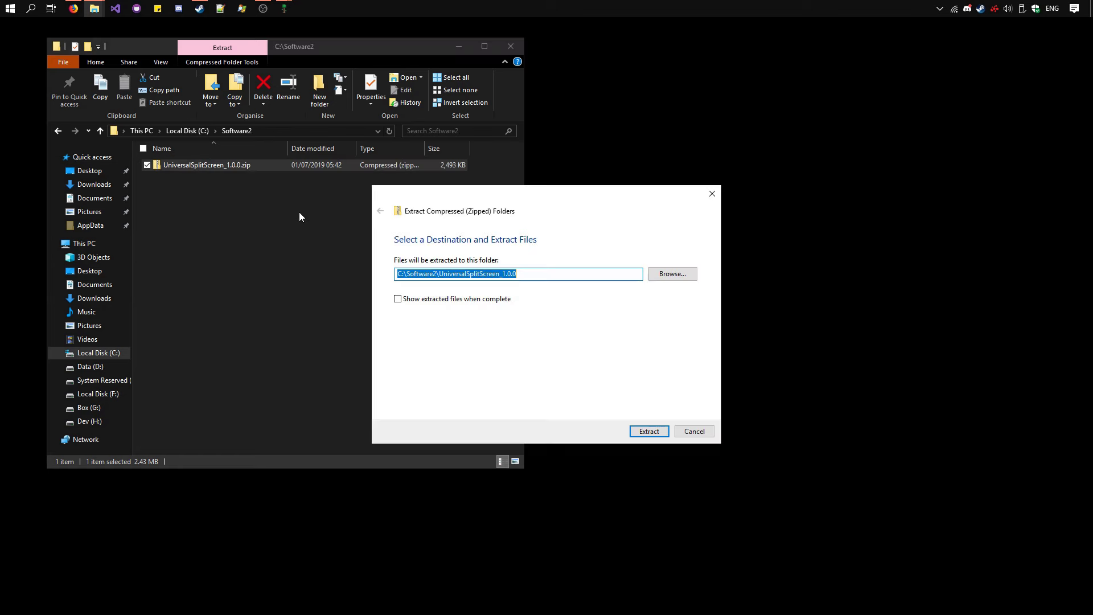
click(647, 433)
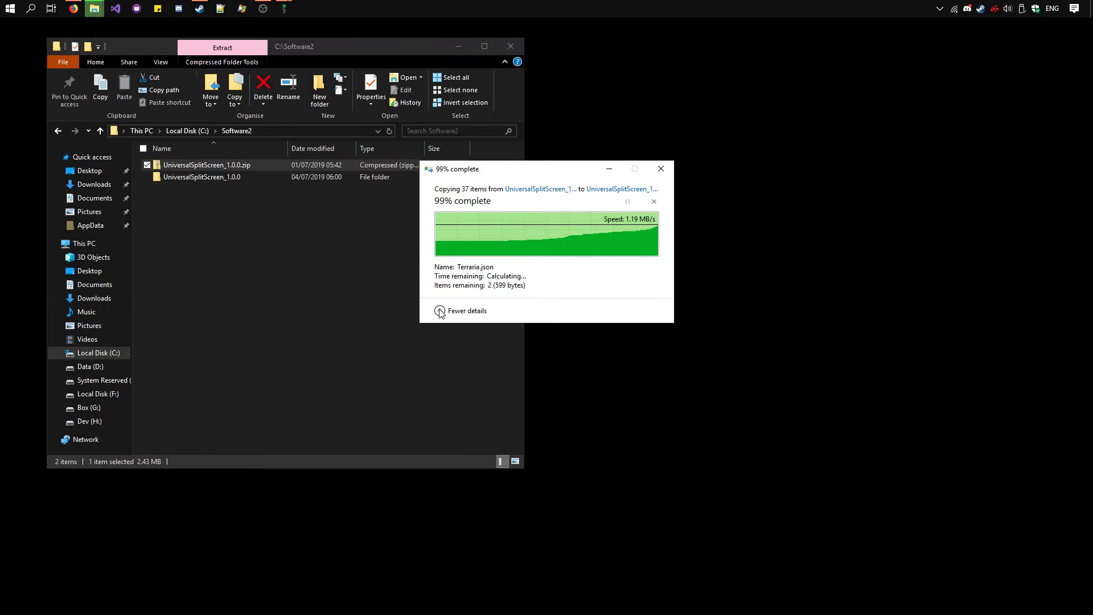
Step: Open the nested UniversalSplitScreen_1.0.0 folder in the extracted files and run UniversalSplitScreen.exe
double_click(246, 164)
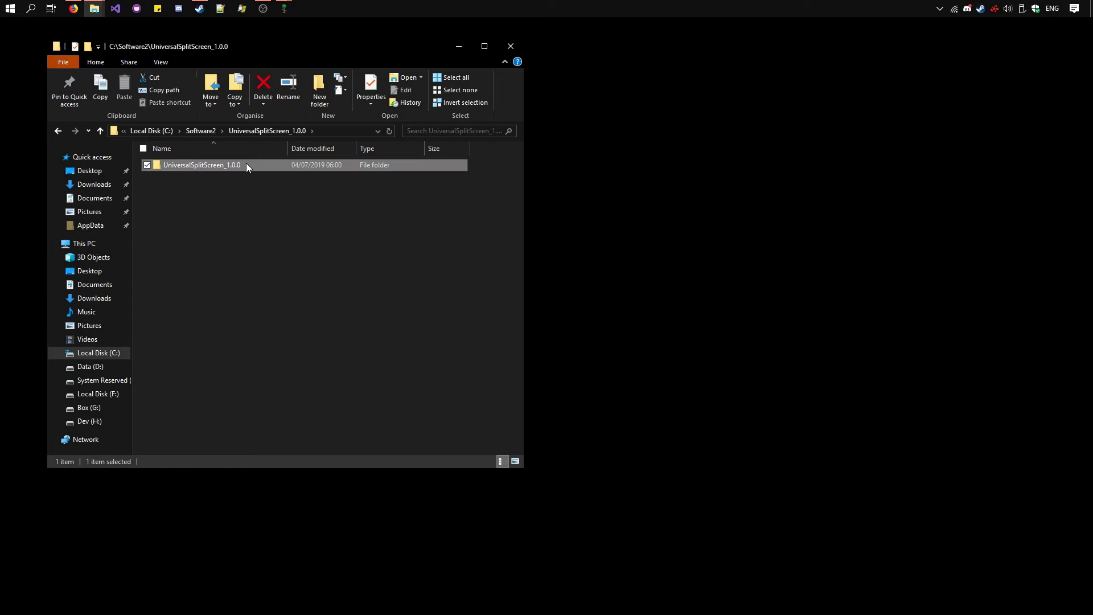
double_click(245, 165)
scroll(251, 237, down, 1)
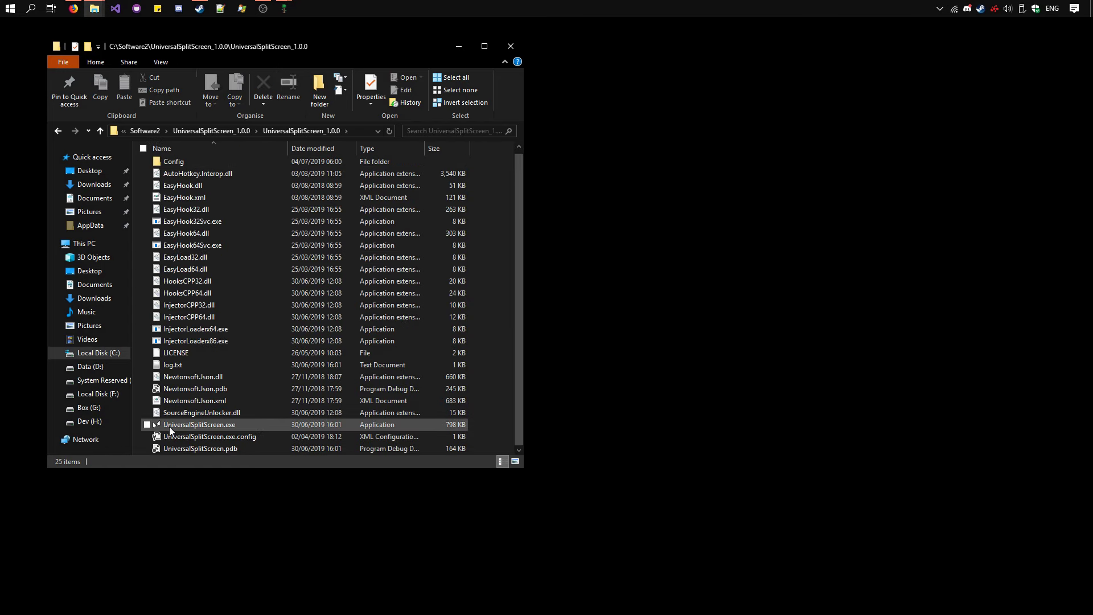
double_click(231, 425)
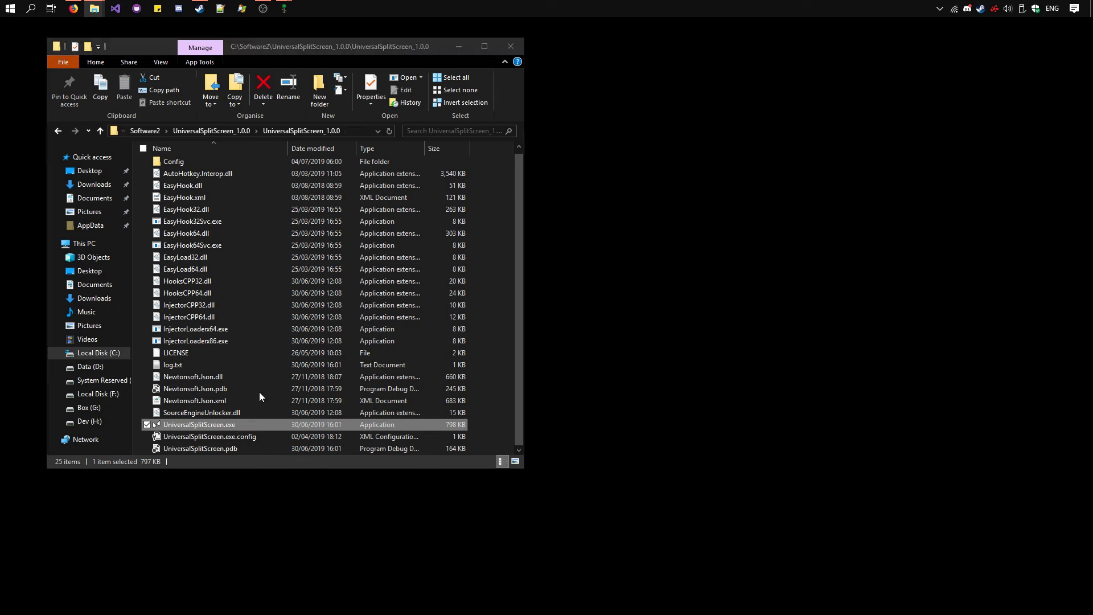
Step: Load the Terraria preset in the Universal Split Screen options and return to the current window settings
drag(370, 51, 437, 101)
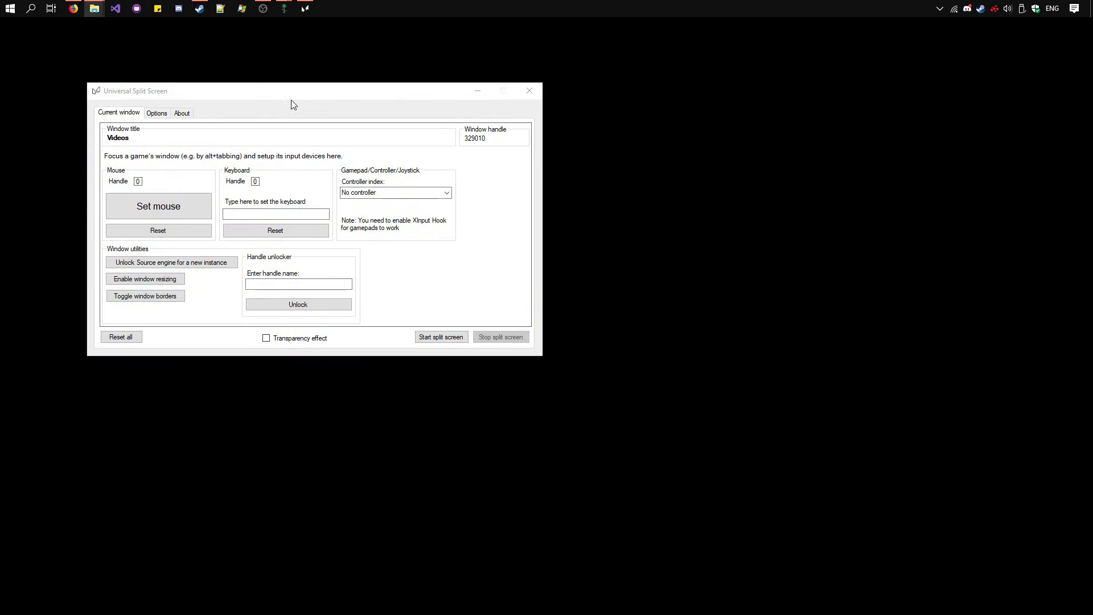
drag(288, 97, 325, 79)
click(197, 101)
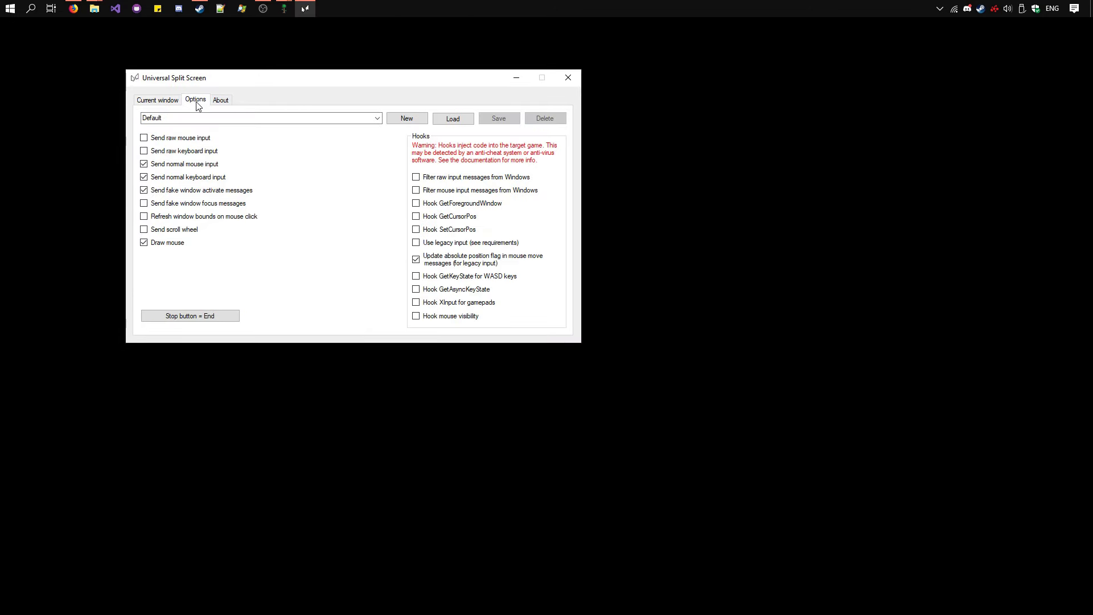
click(377, 117)
click(164, 212)
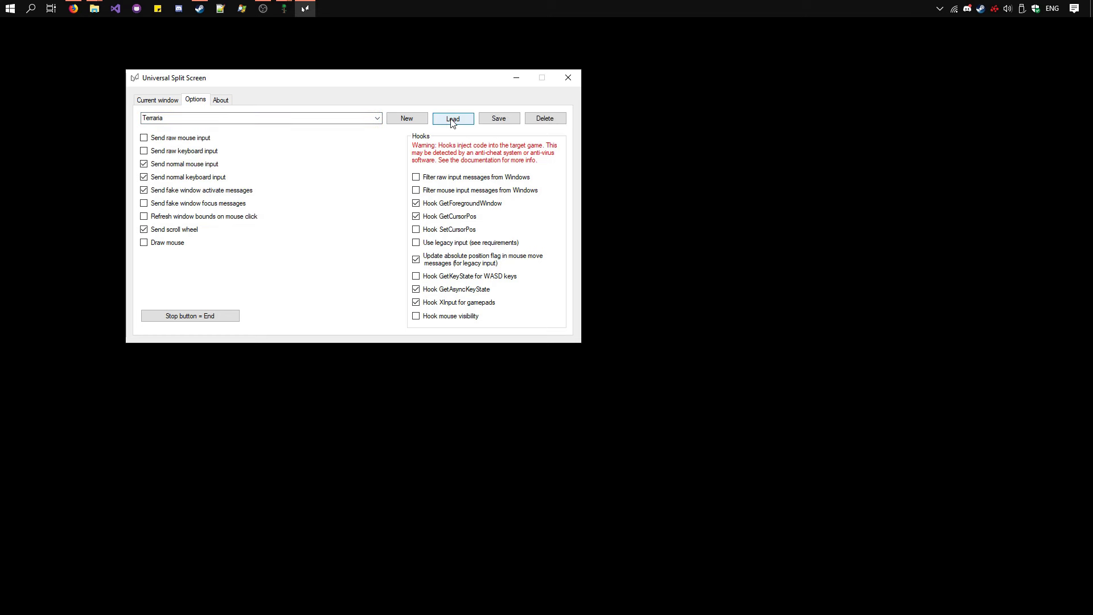
click(169, 103)
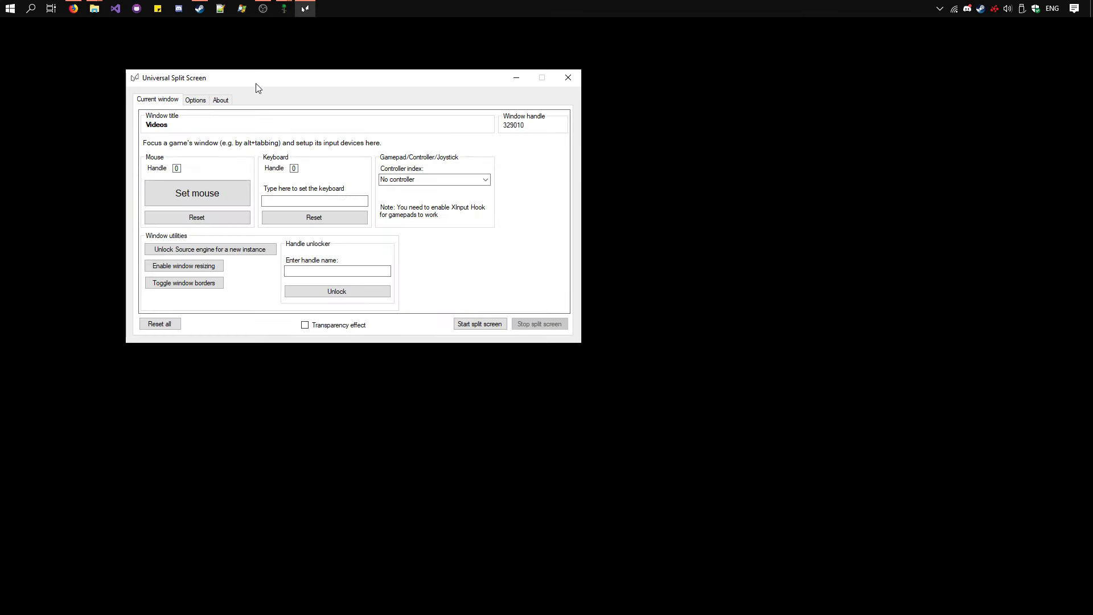
Step: Restore both Terraria windows side by side and move the Universal Split Screen window clear of the first game
drag(256, 84, 315, 67)
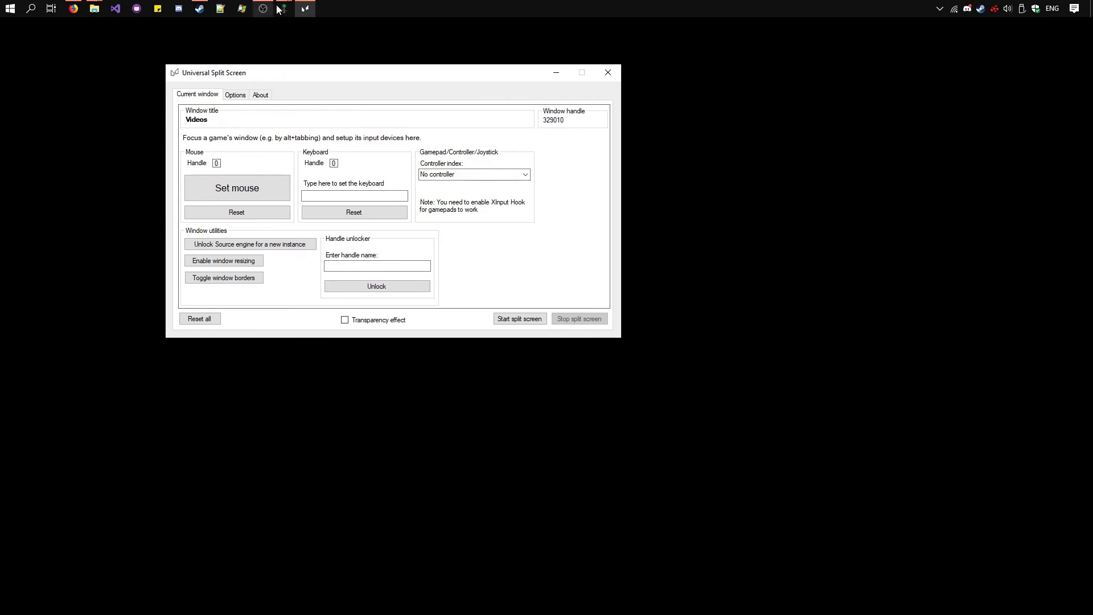
mouse_move(278, 8)
click(257, 40)
click(313, 56)
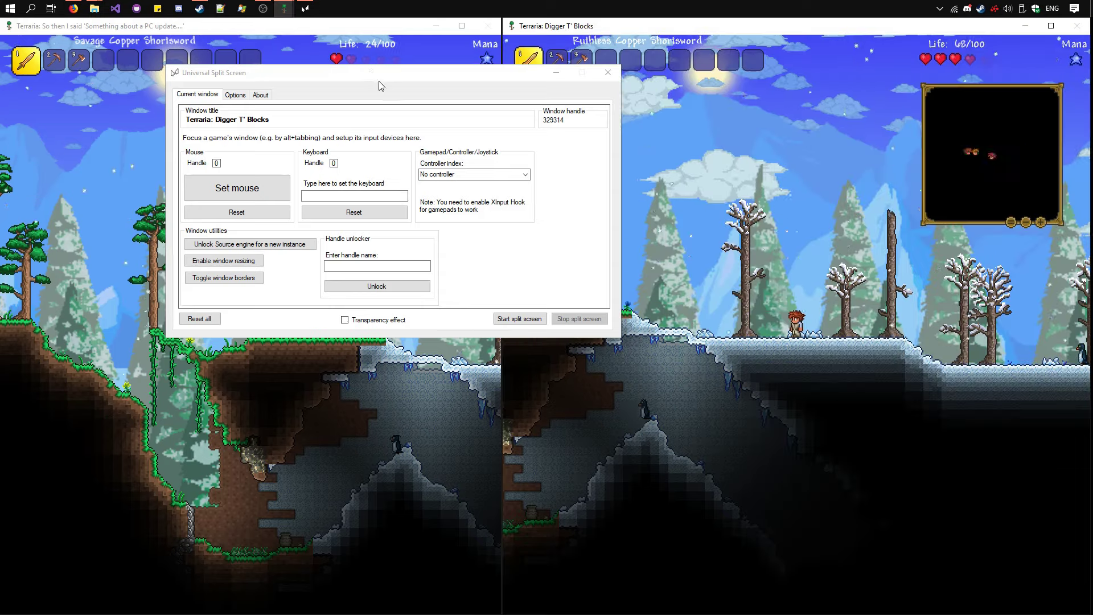
drag(378, 81, 592, 85)
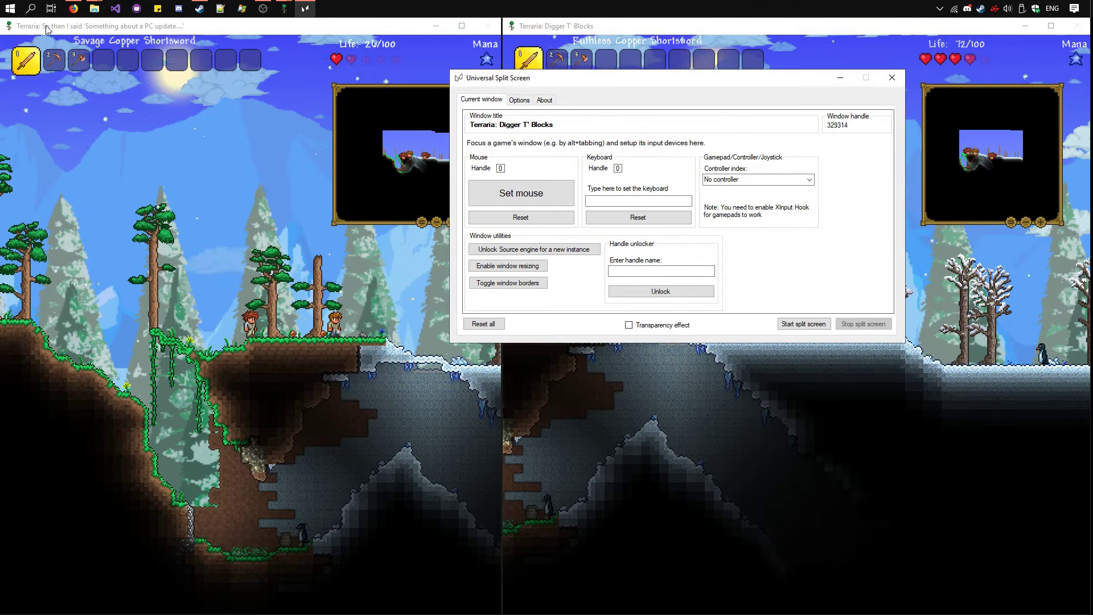
Step: Focus the "Terraria: So then I said 'Something about a PC update....'" window and assign the first mouse and keyboard to it
click(80, 87)
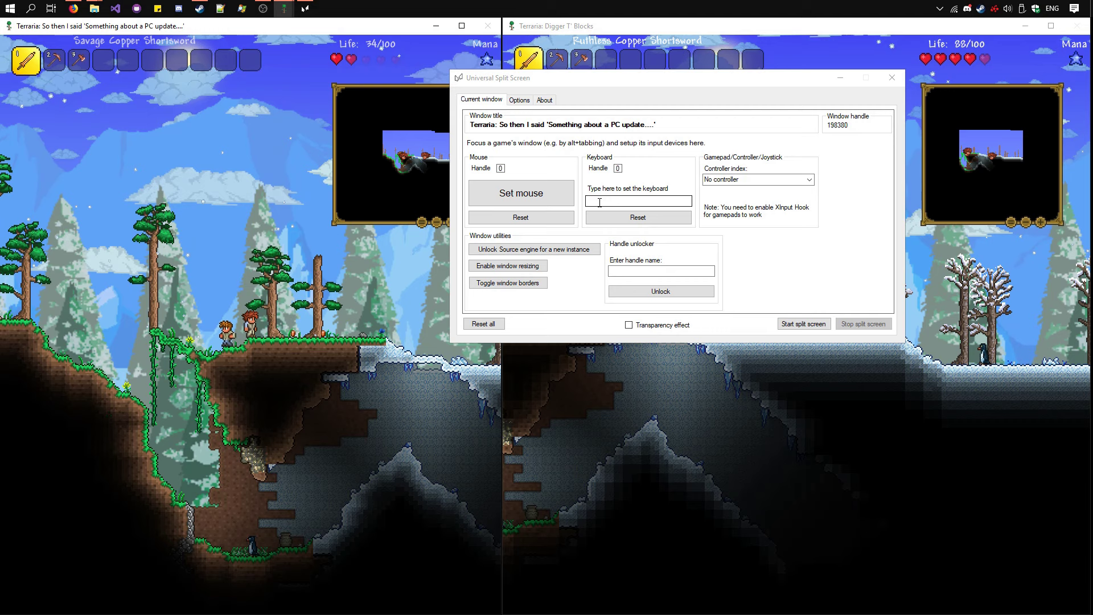
click(561, 202)
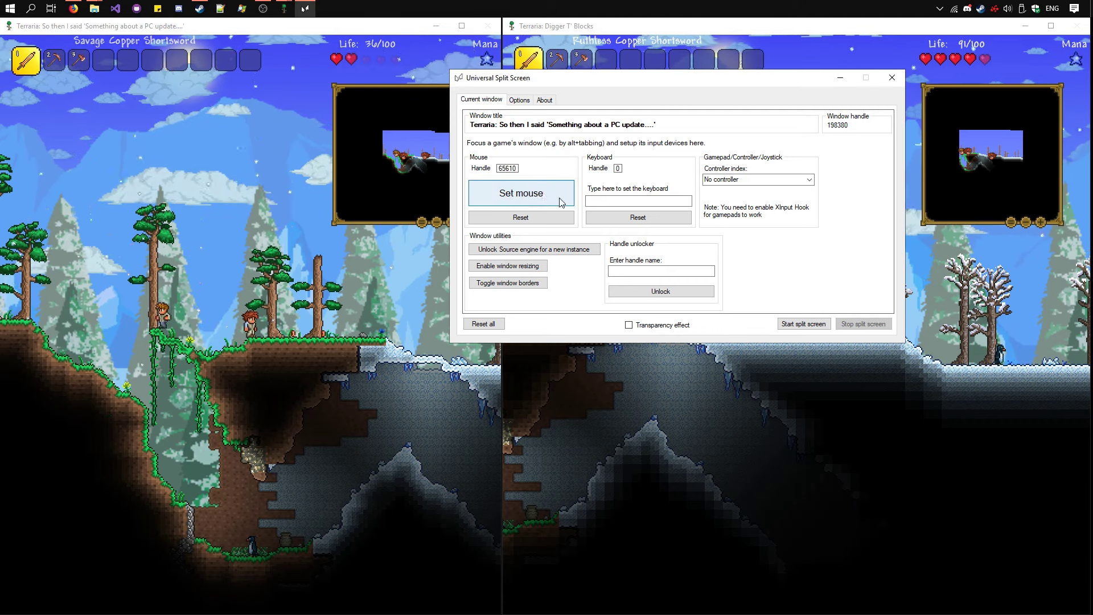
click(626, 201)
text(f)
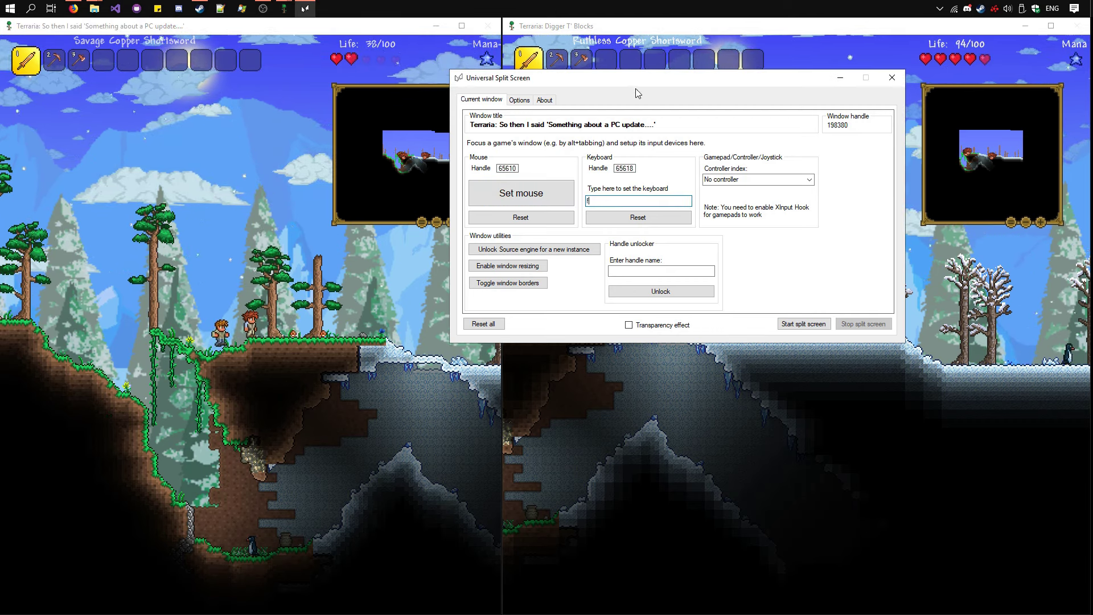
Step: Focus the "Terraria: Digger T' Blocks" window and assign the second mouse and keyboard, keeping the controller index at No controller
drag(635, 79, 294, 84)
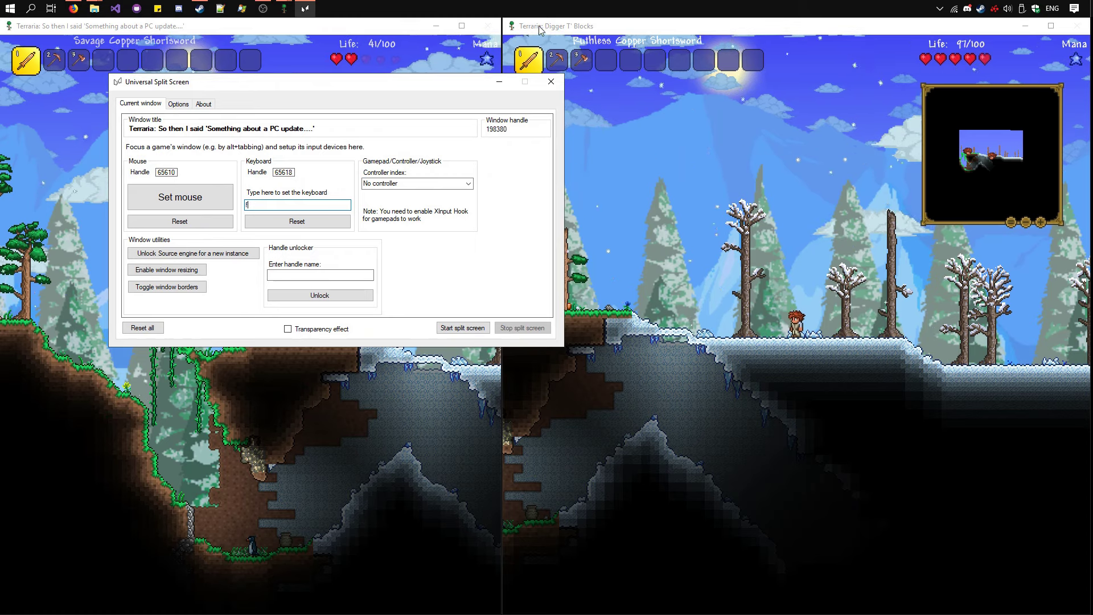
click(675, 135)
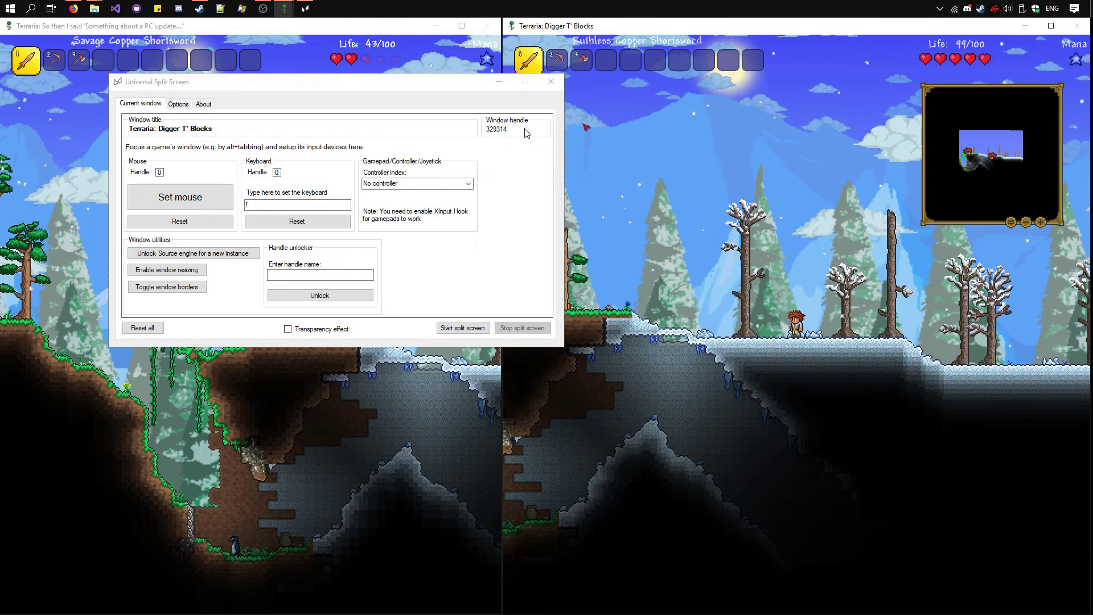
click(194, 204)
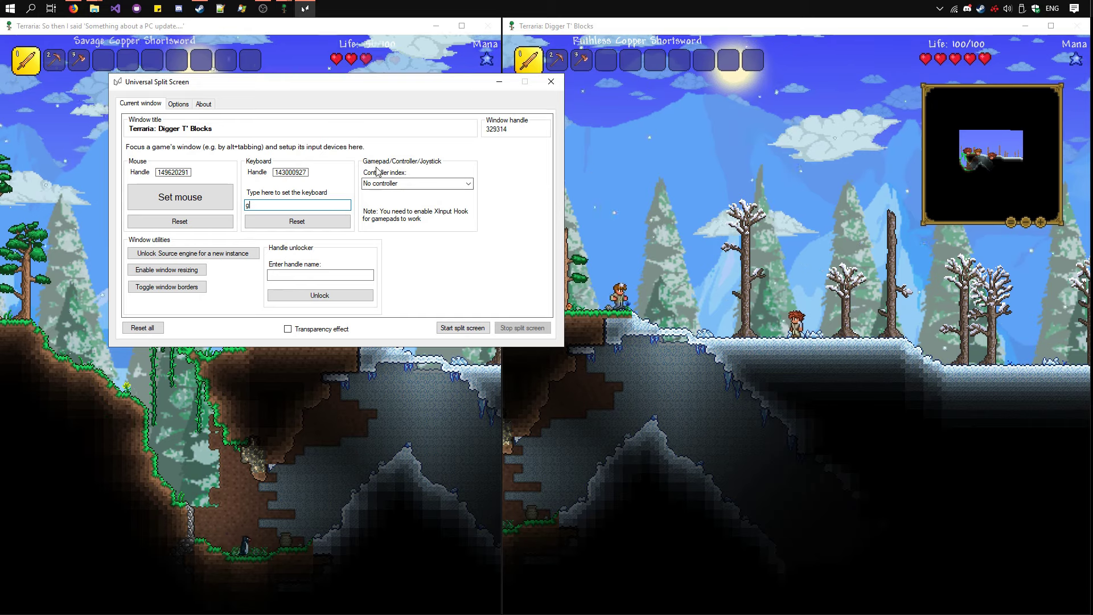
click(468, 183)
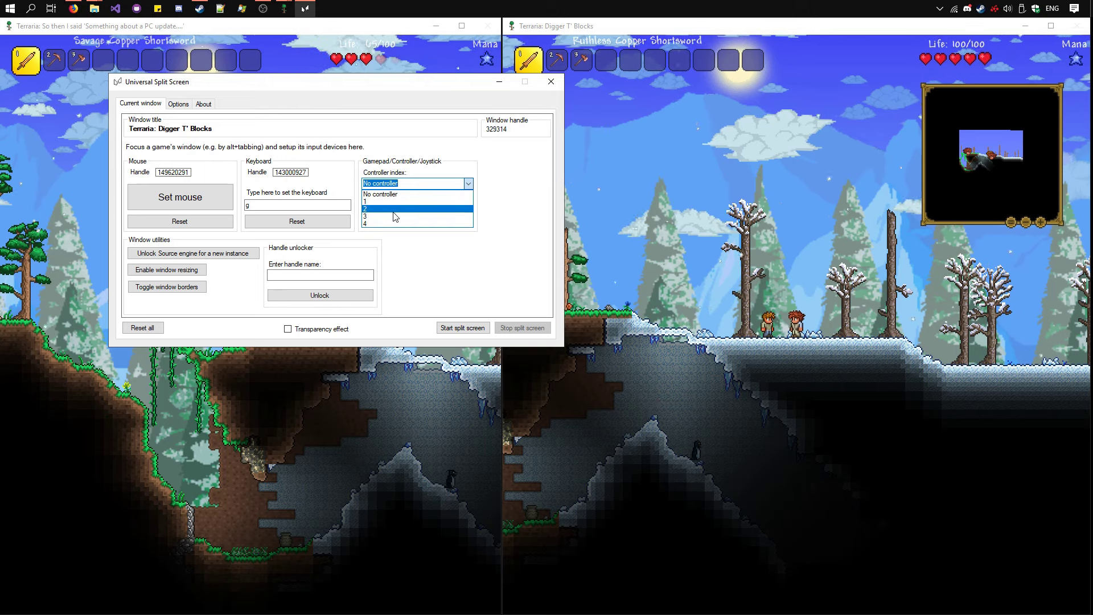
click(433, 270)
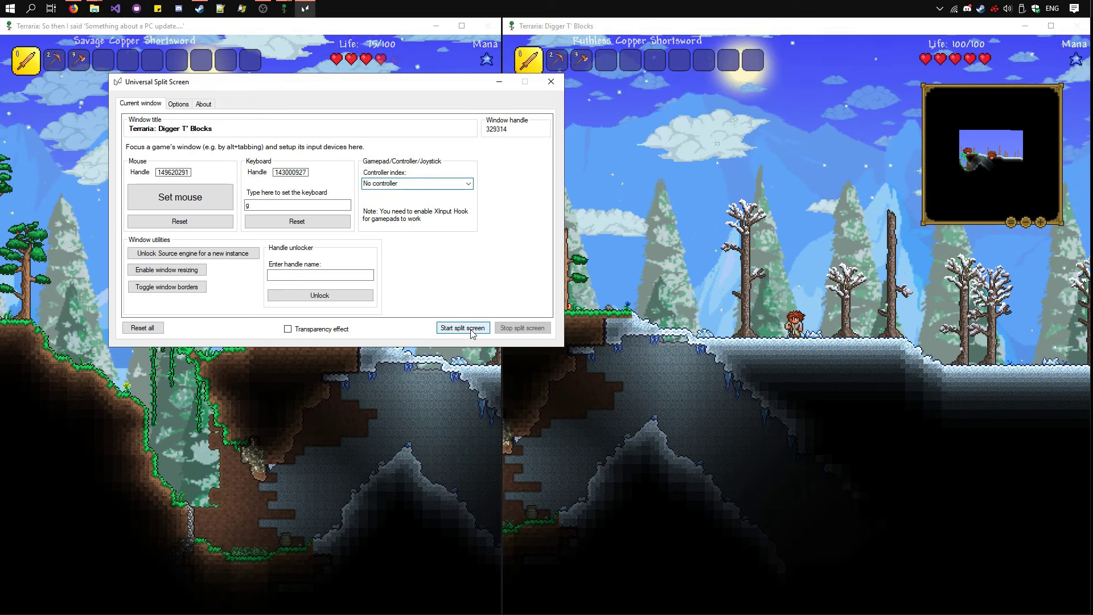
Step: Start split screen and test moving the characters in both Terraria windows, ending the session when done
click(472, 330)
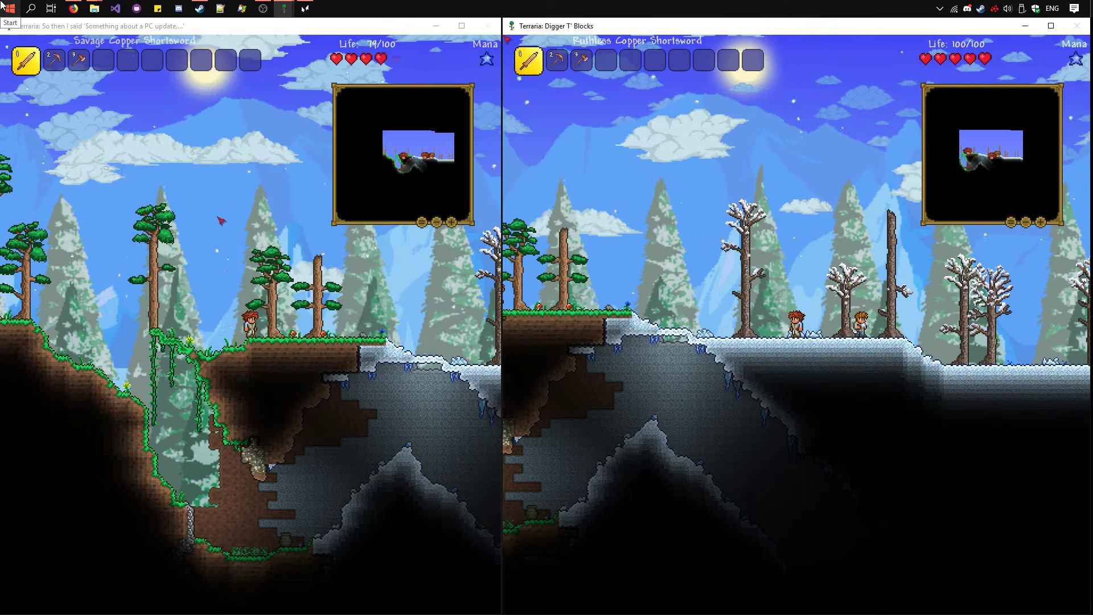
key(a)
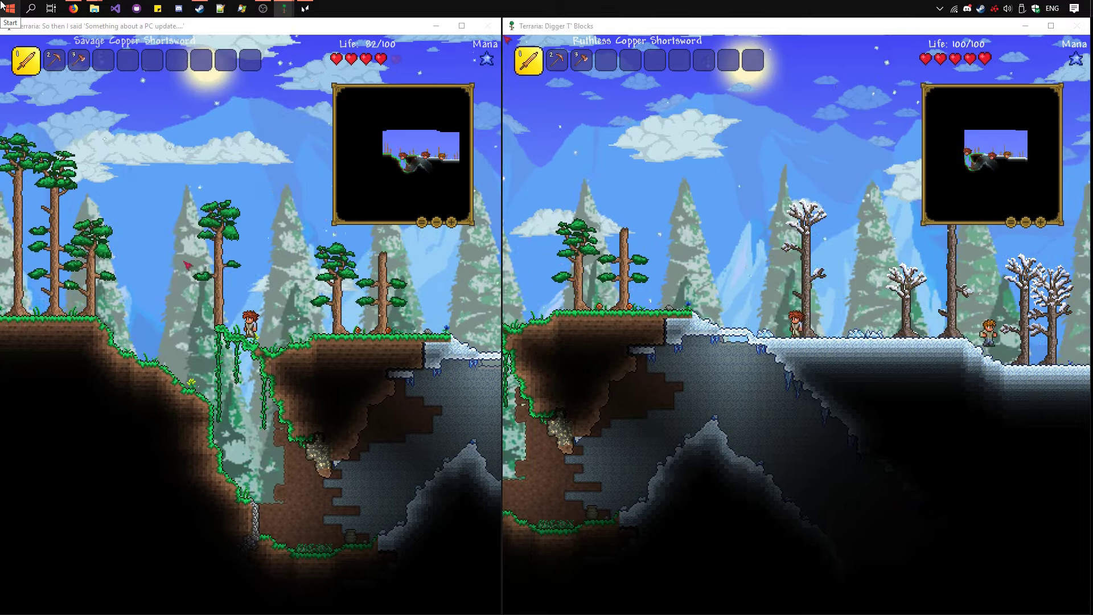
key(a)
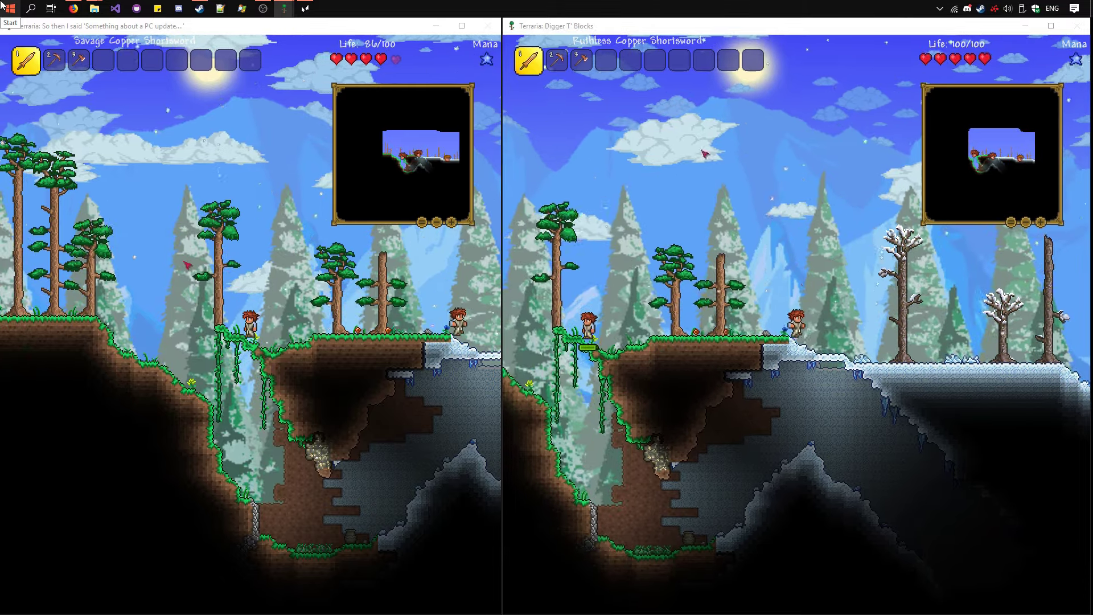
key(d)
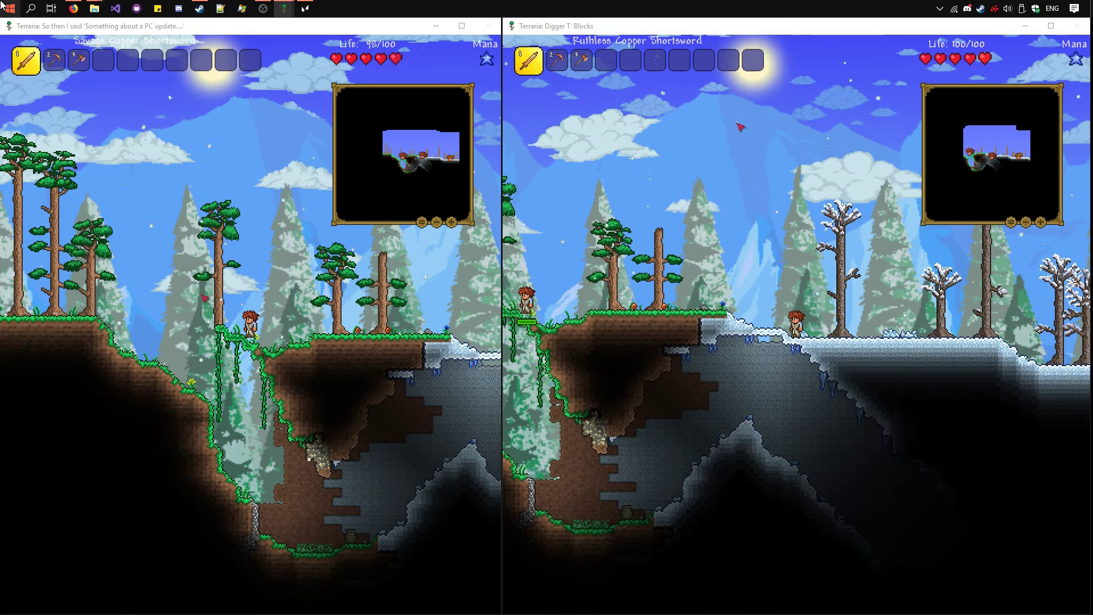
key(End)
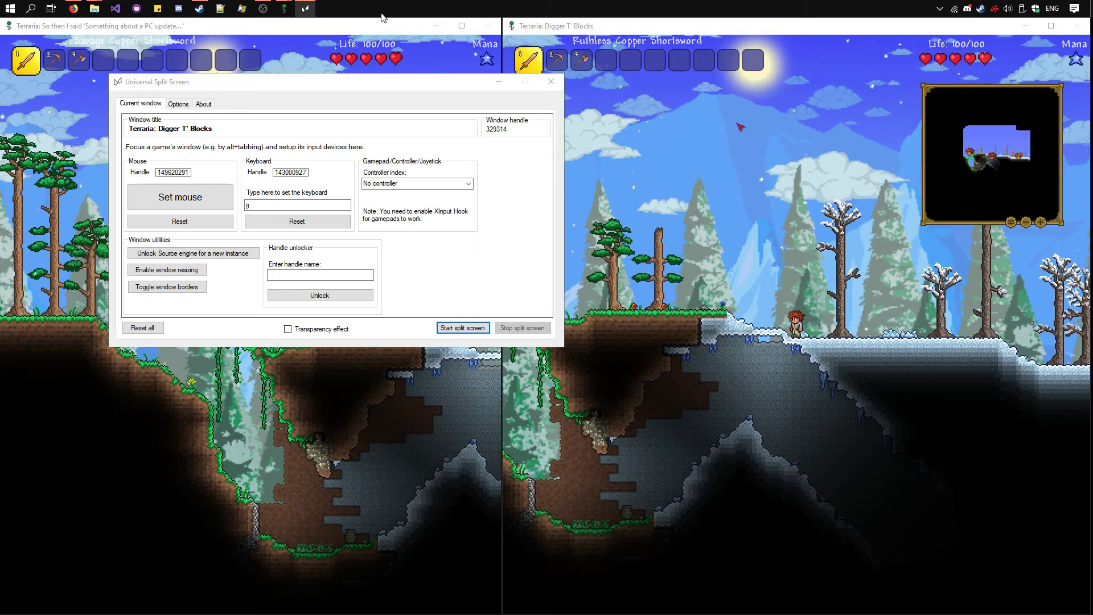